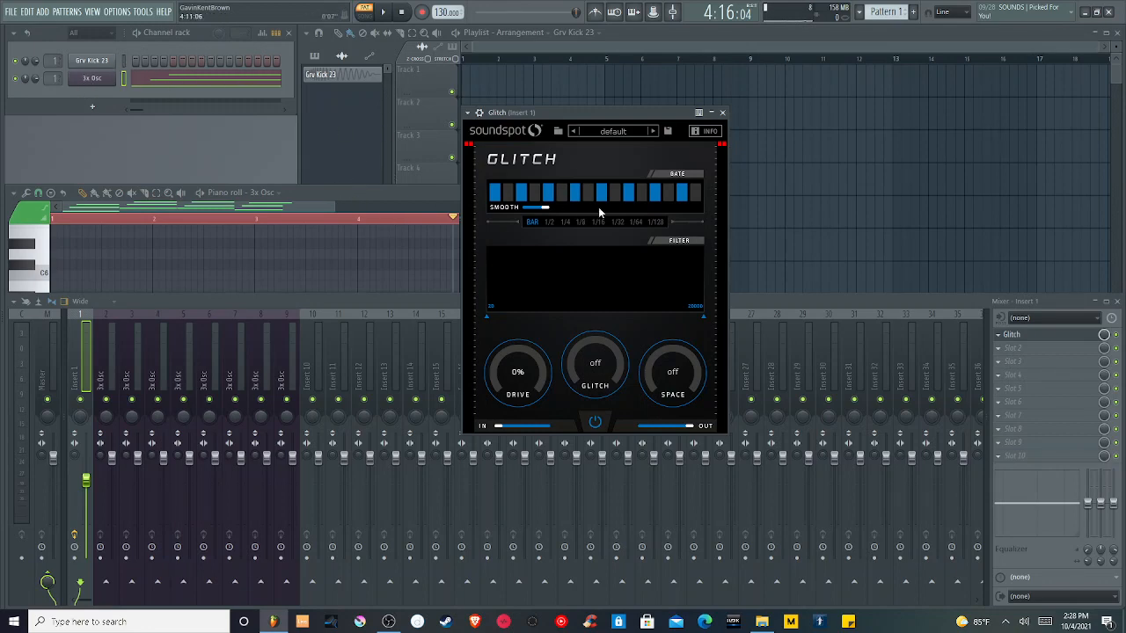
- Bypass the Glitch effect on Insert 1 and play the pattern dry with the piano roll in front
click(370, 188)
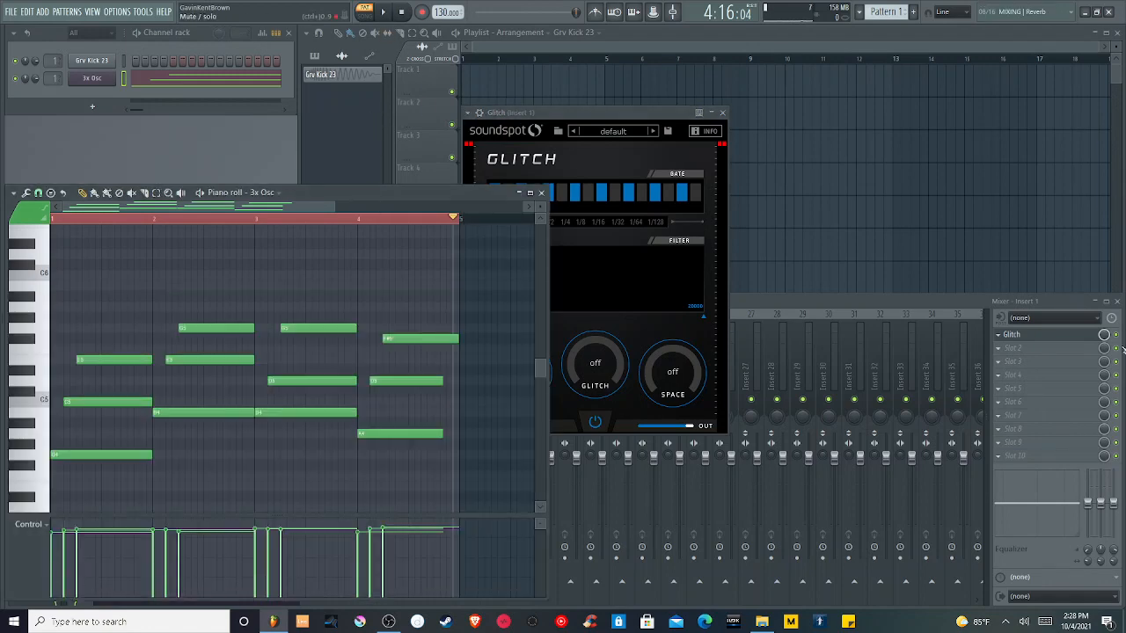
click(1121, 348)
click(384, 12)
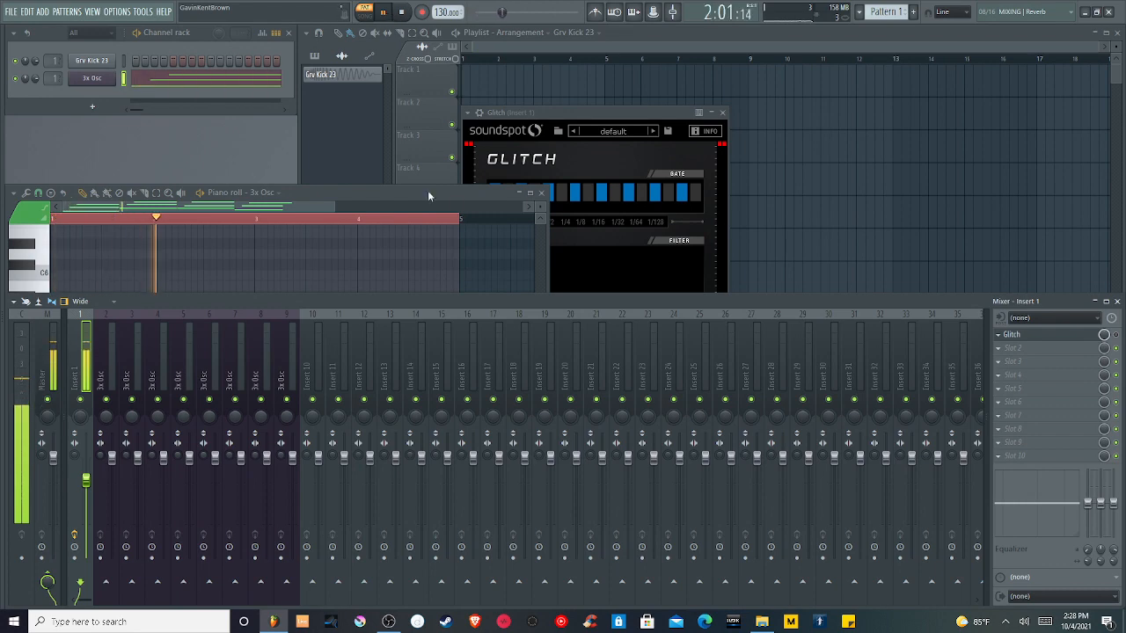
click(397, 193)
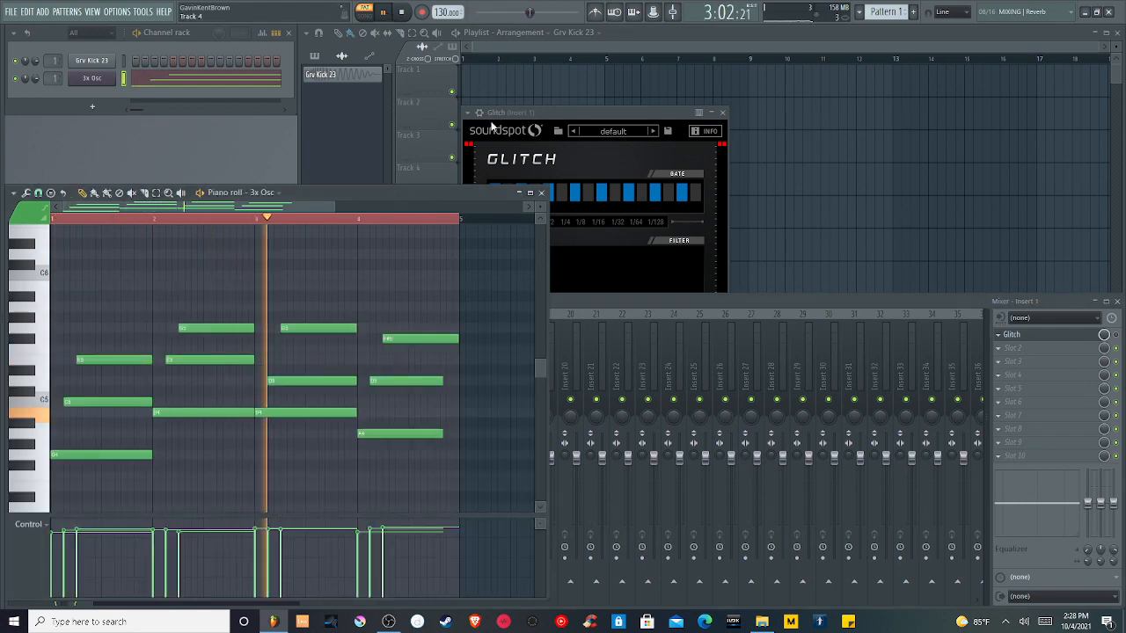
click(403, 13)
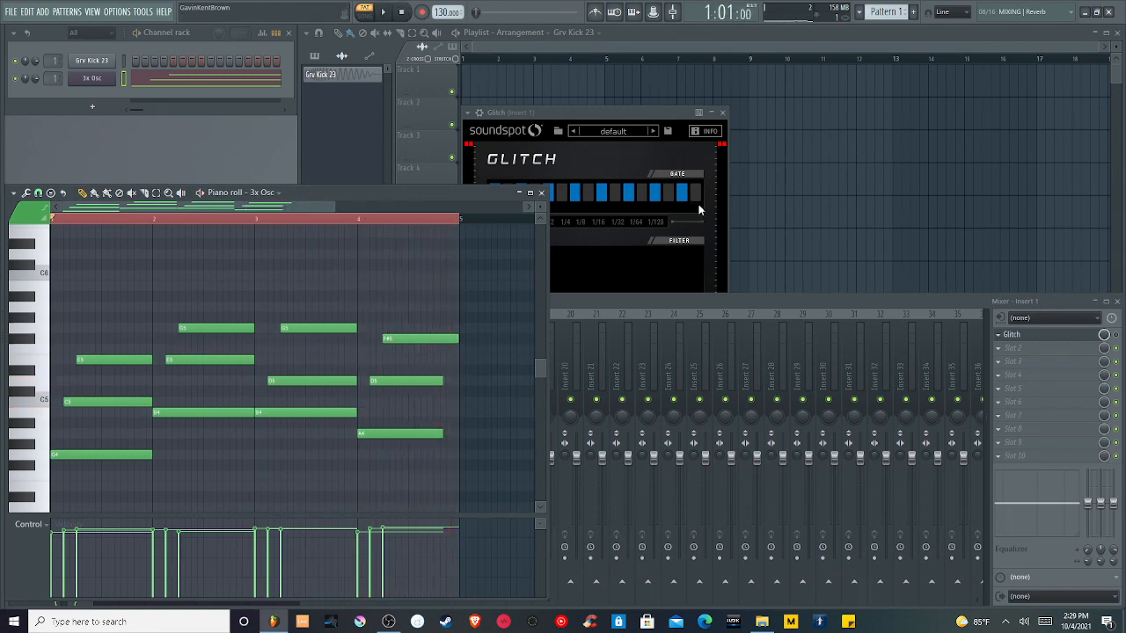
- Re-enable the Glitch effect on Insert 1, bring its window forward, and audition the pattern with the default preset
click(600, 115)
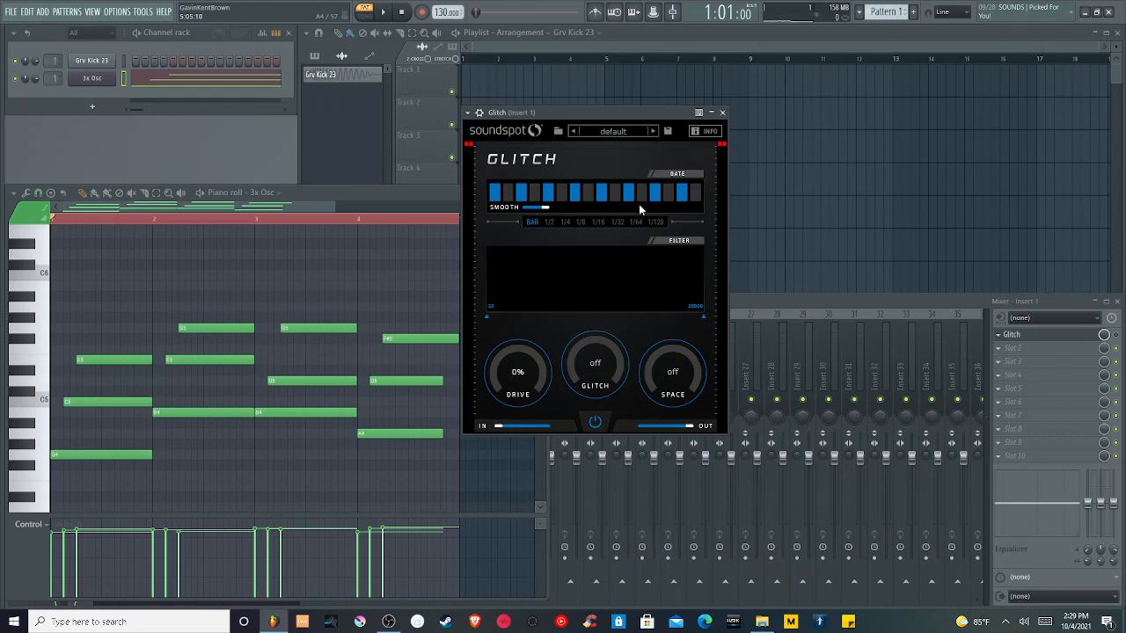
key(F9)
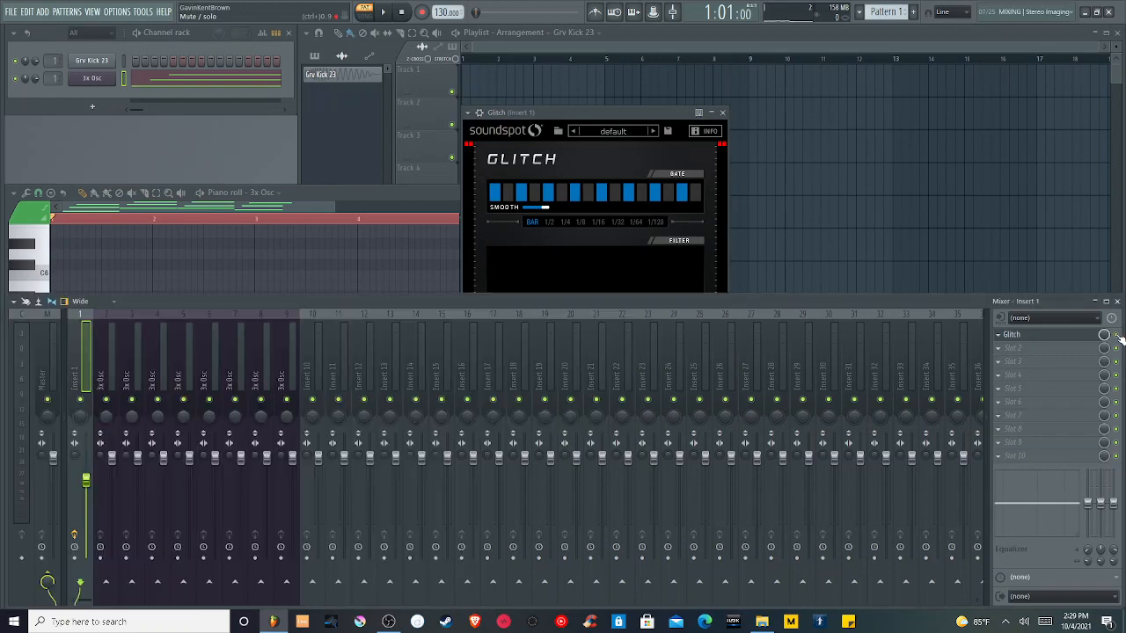
click(616, 112)
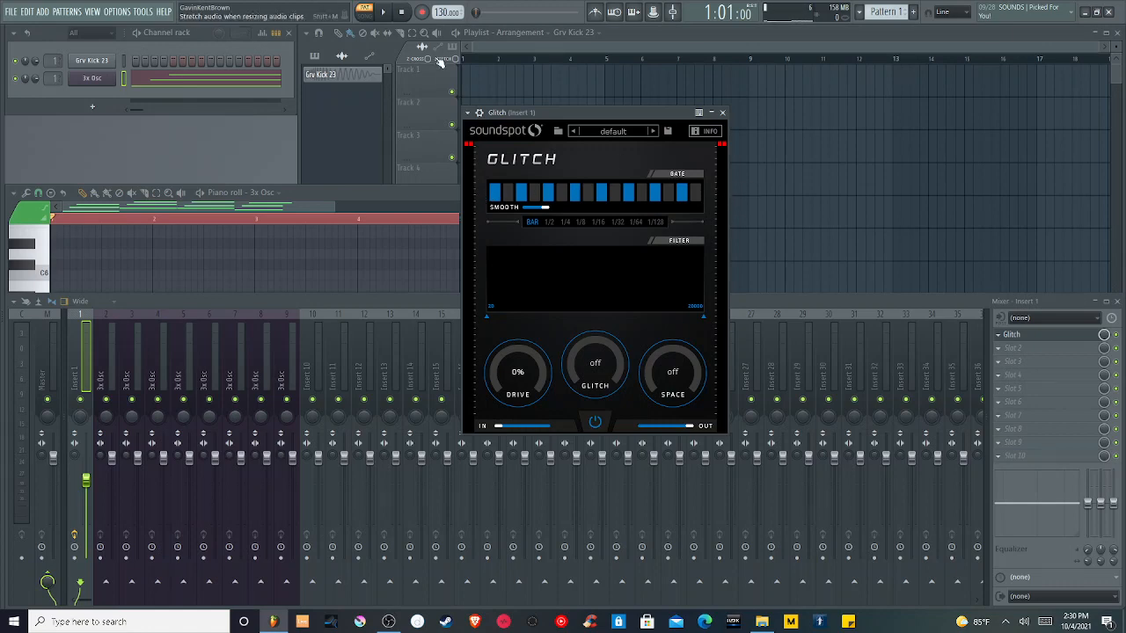
click(385, 14)
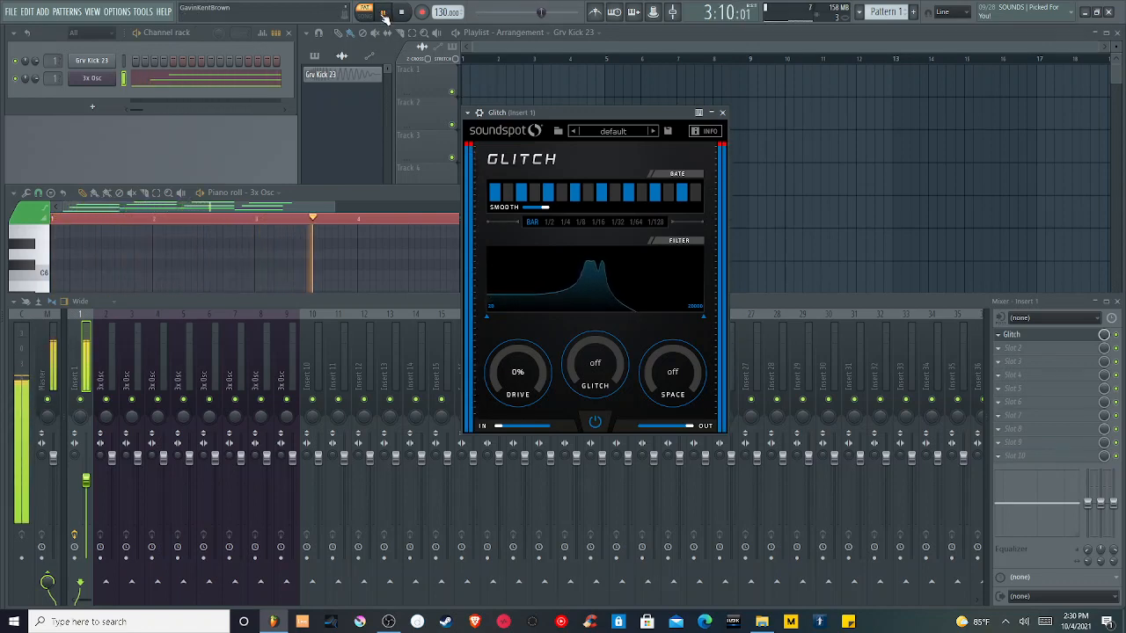
click(385, 16)
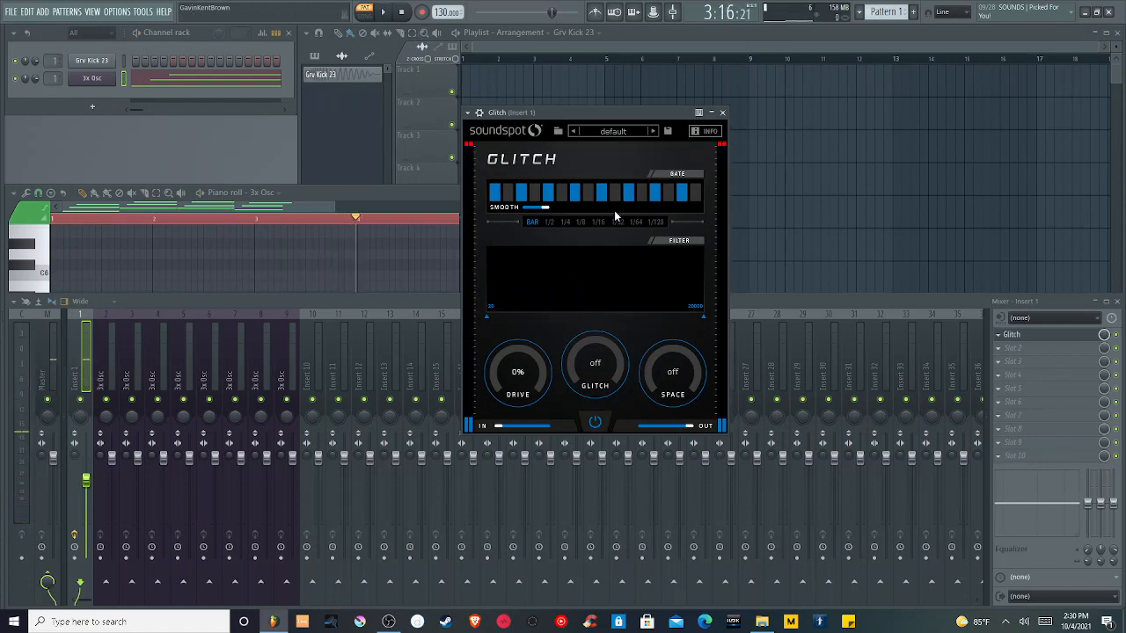
- Switch on the sixth and fourteenth steps of Glitch's Rate sequence and audition the pattern
click(568, 197)
click(564, 199)
click(668, 197)
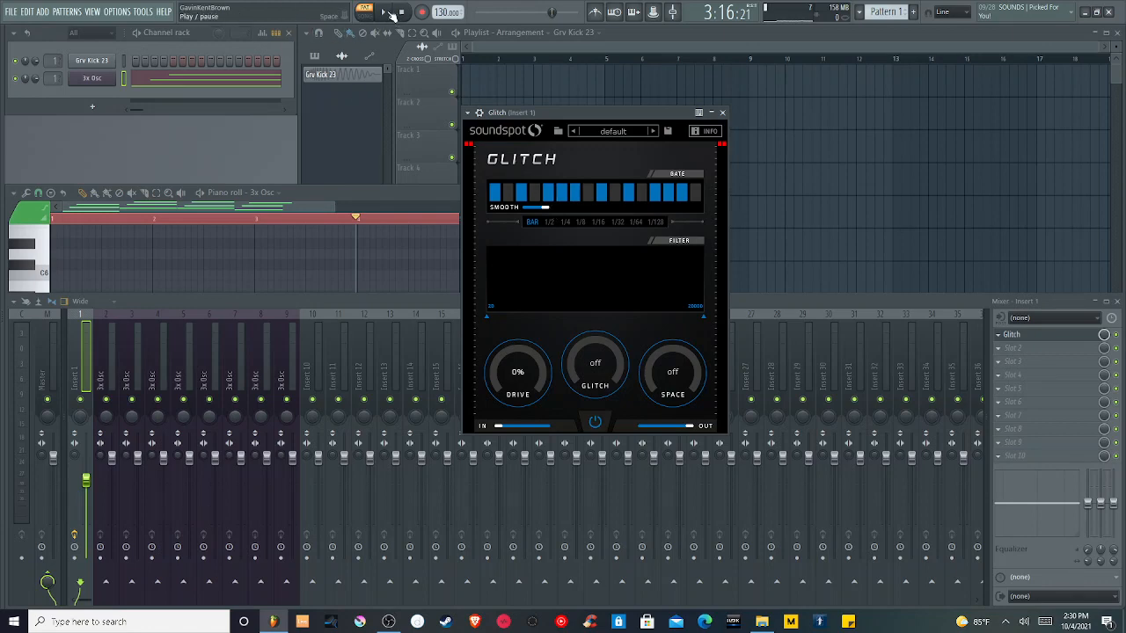
click(388, 15)
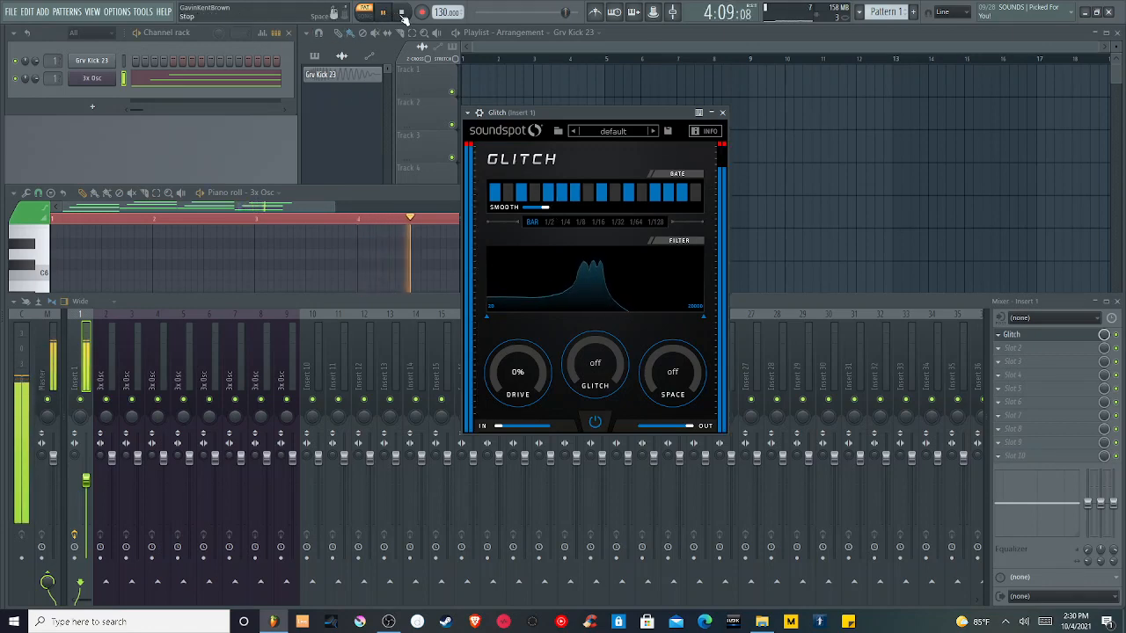
click(401, 14)
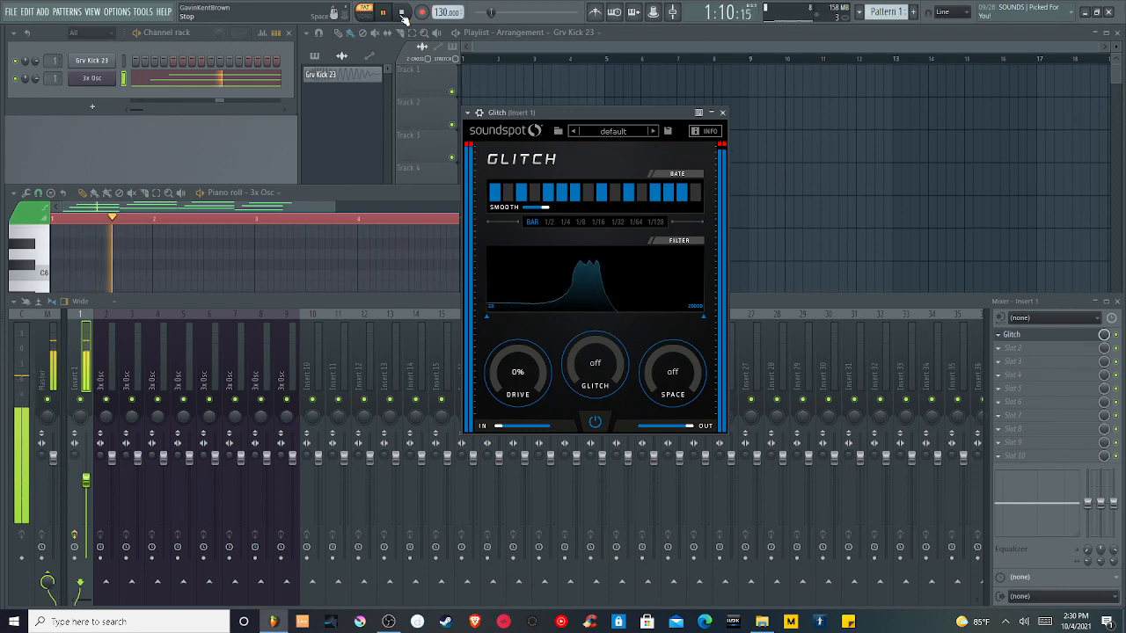
click(406, 12)
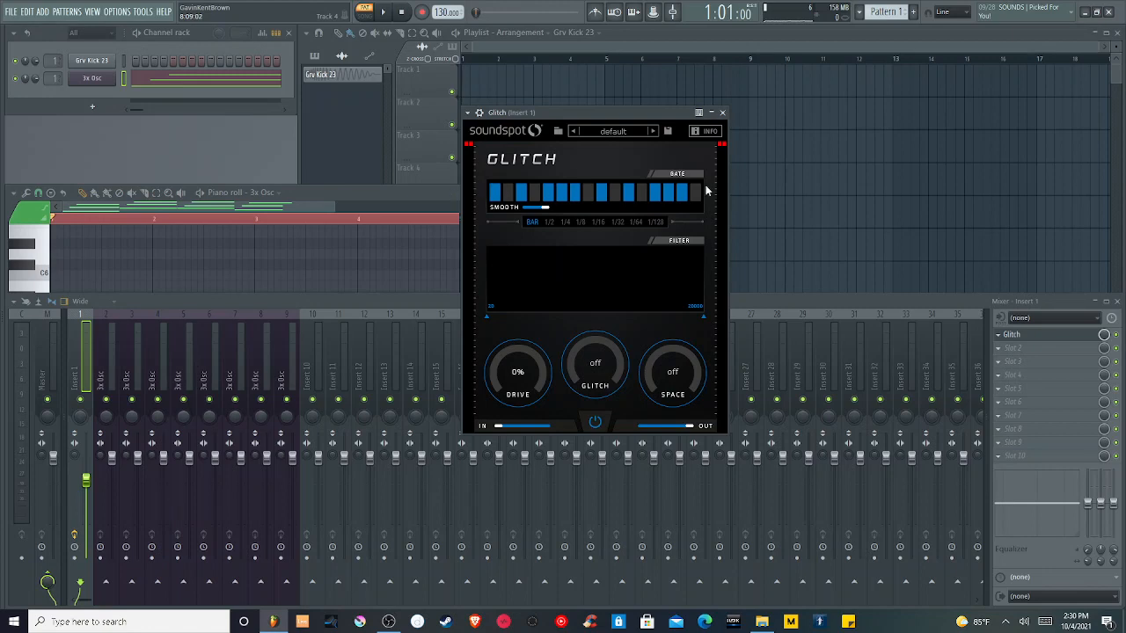
- Set Glitch's rate to 1/2 and audition the pattern
click(553, 222)
click(387, 12)
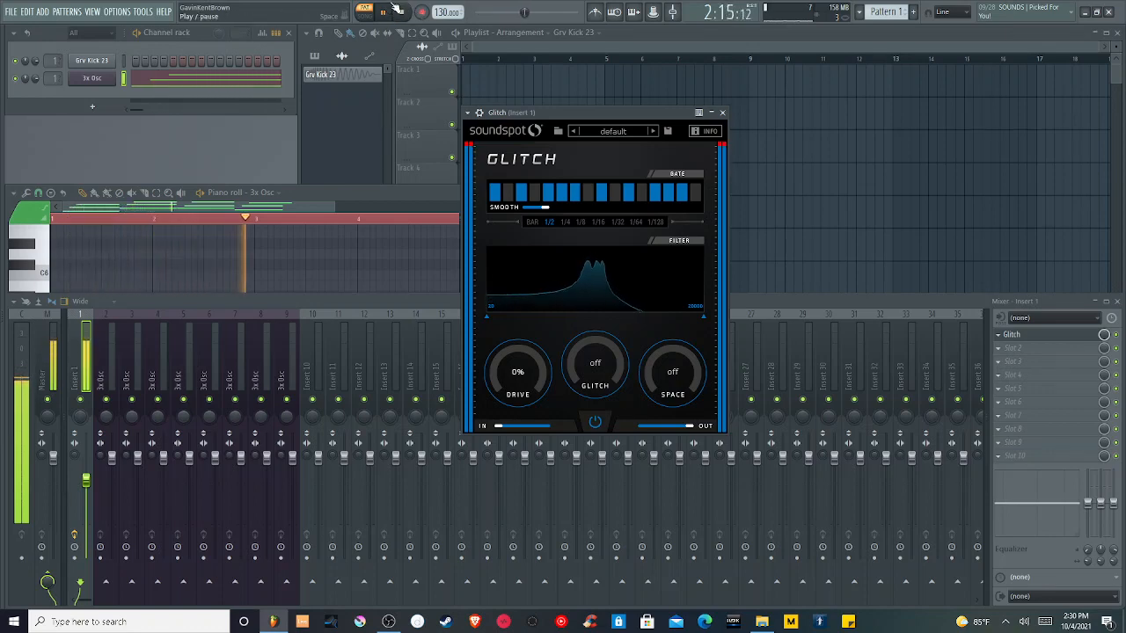
key(space)
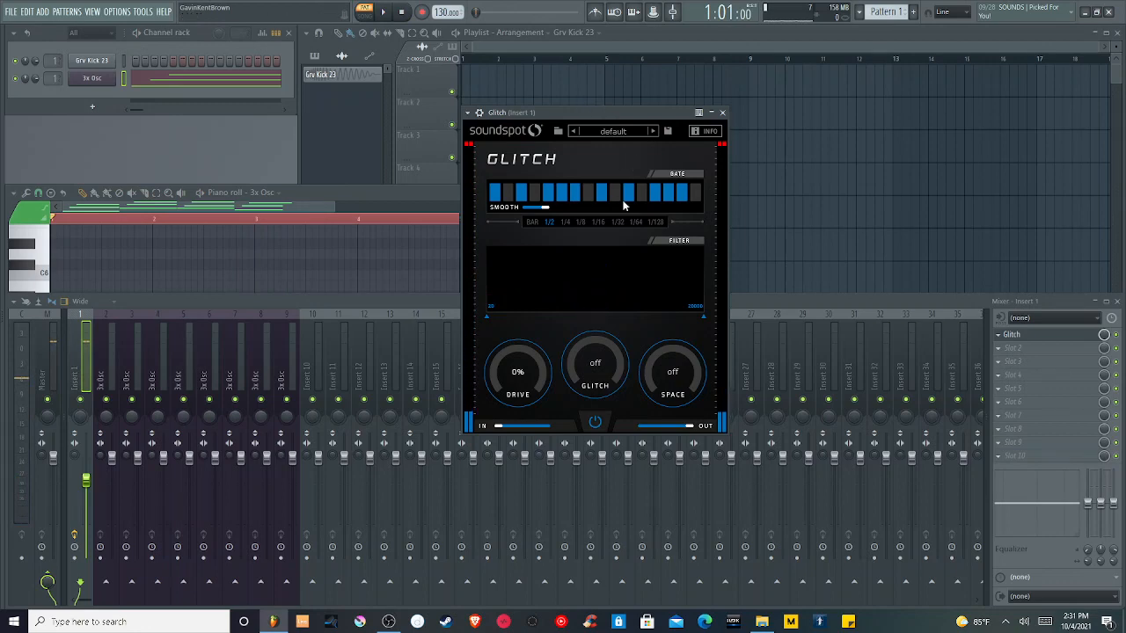
- Try Glitch's 1/8 rate and play the pattern to hear it
click(580, 221)
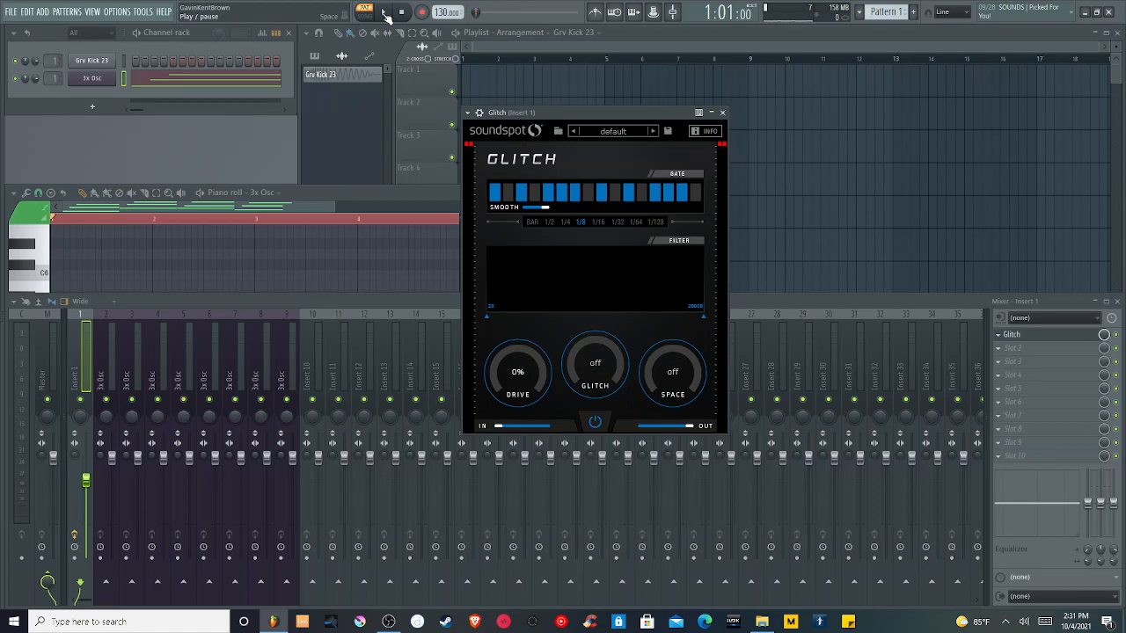
click(385, 16)
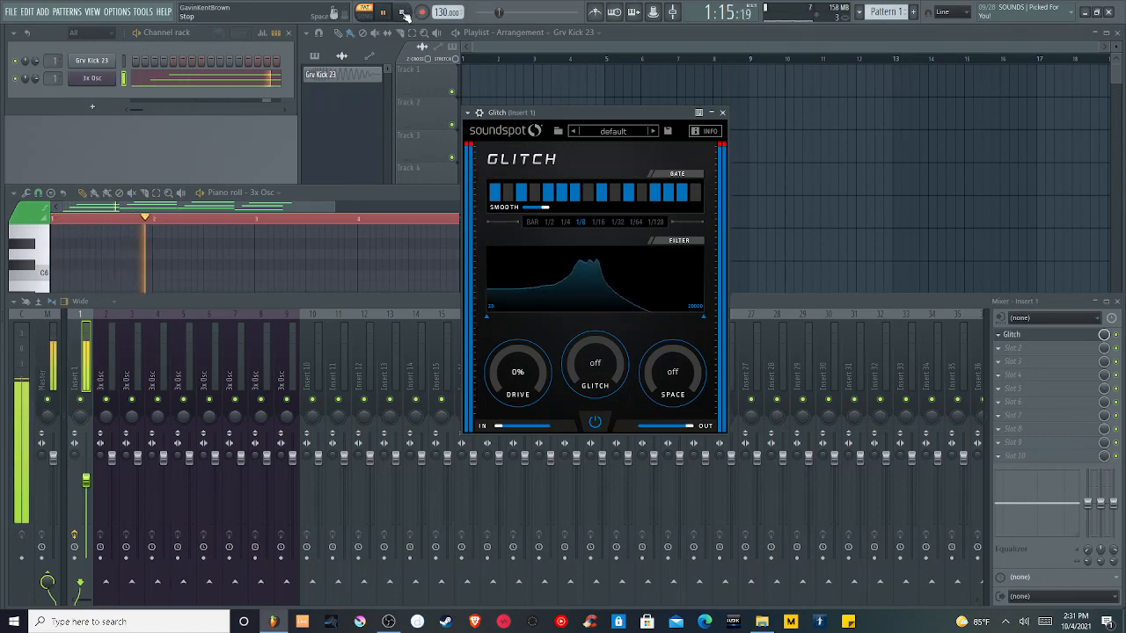
click(402, 13)
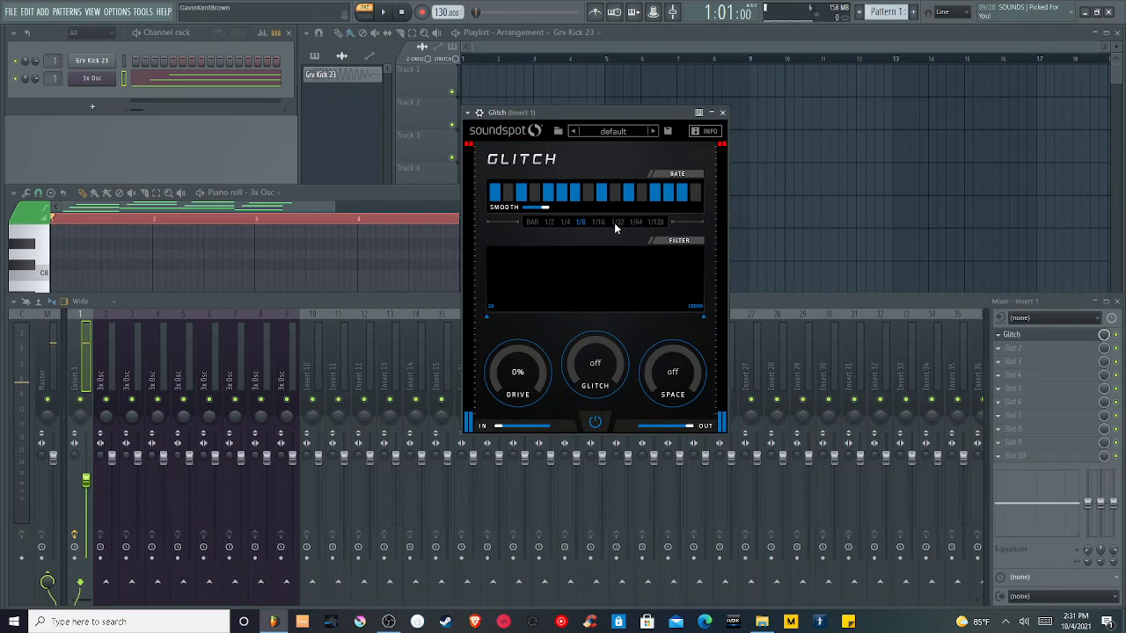
- Try Glitch's 1/128 rate and play the pattern to hear it
click(658, 222)
click(383, 12)
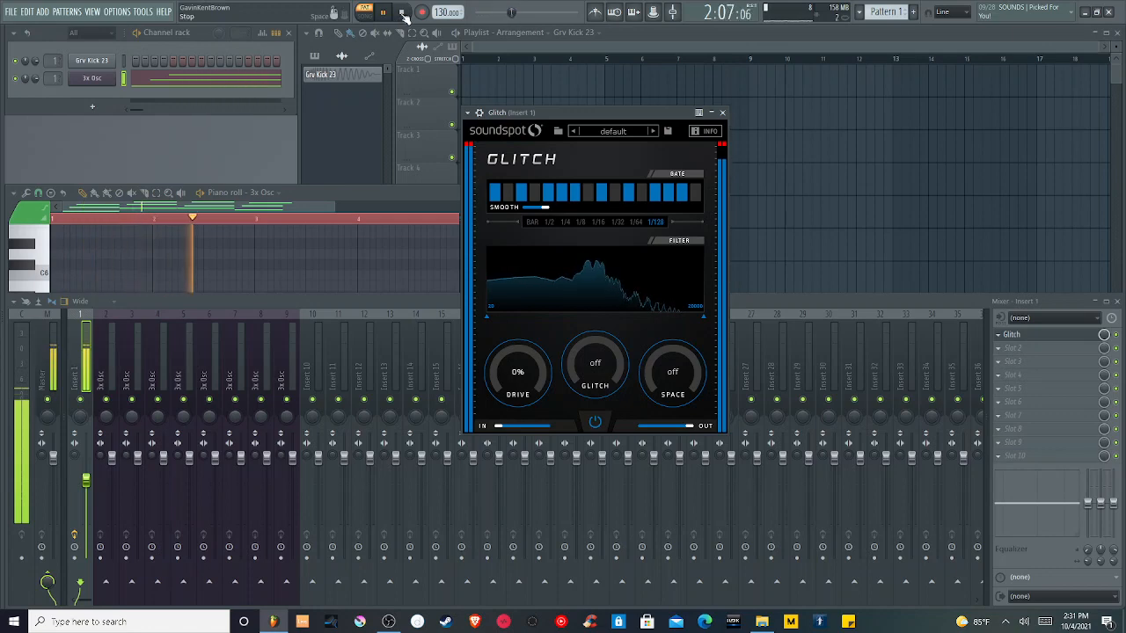
click(401, 12)
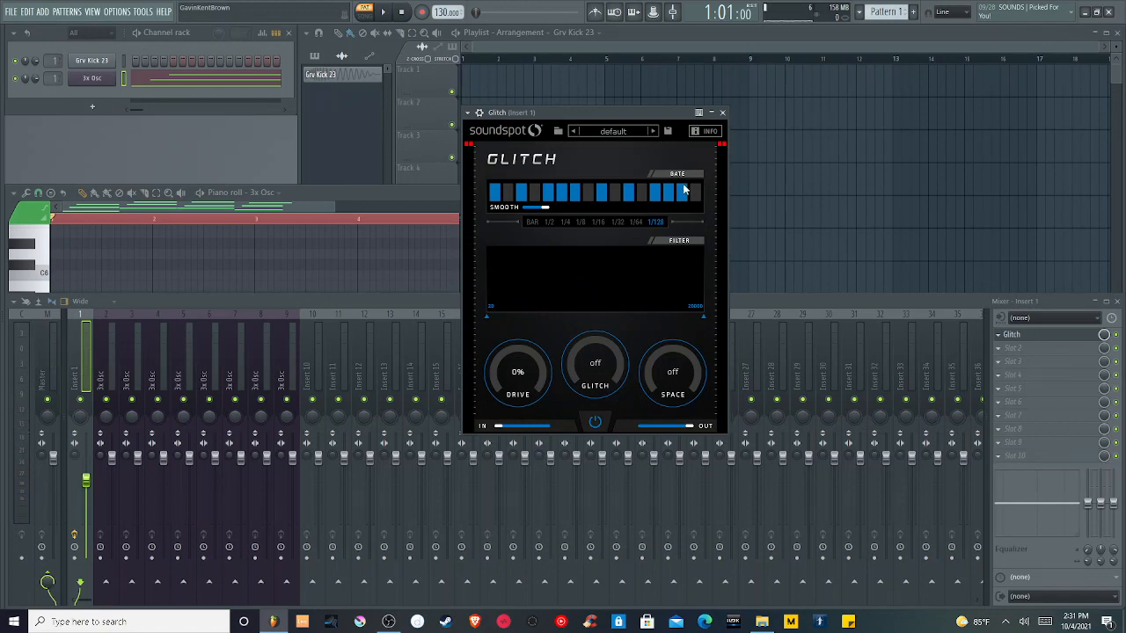
- Set Glitch's rate to 1/2, reduce Smooth to its minimum, and audition the pattern twice
click(549, 221)
drag(545, 211, 526, 211)
click(384, 12)
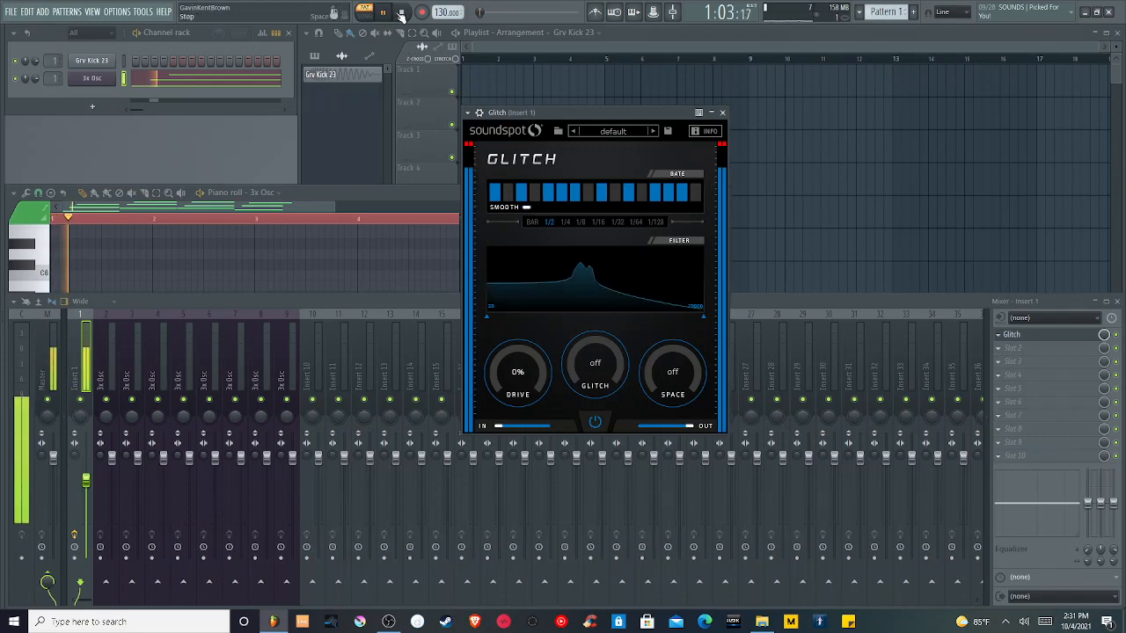
click(405, 12)
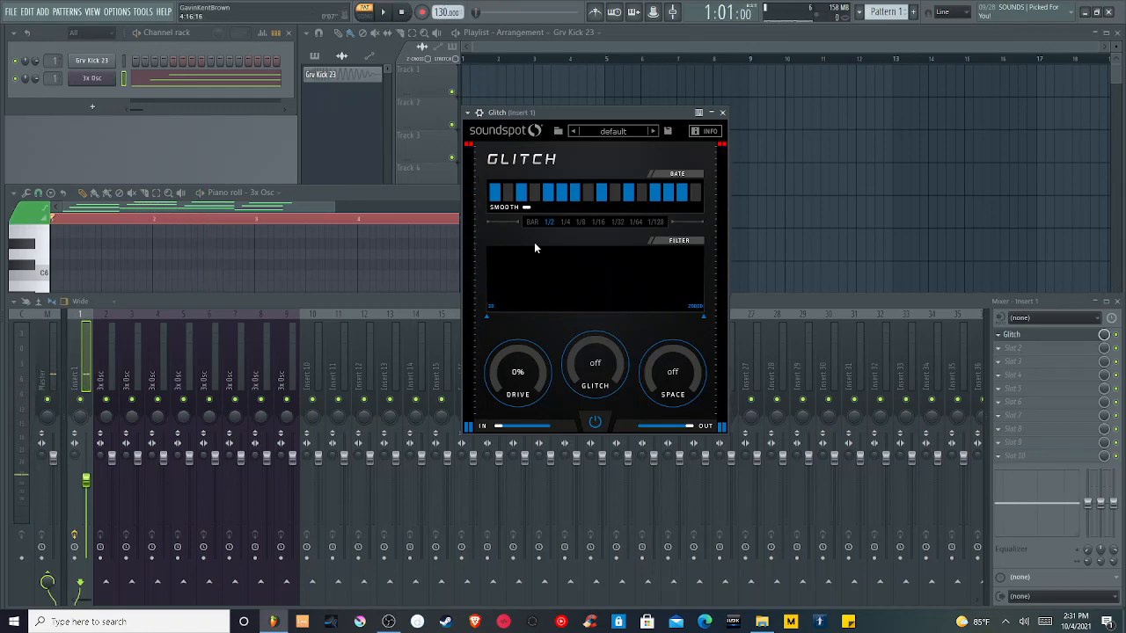
click(384, 12)
key(space)
- Raise Glitch's Smooth amount slightly above its minimum and audition the pattern
drag(528, 211, 531, 211)
click(384, 12)
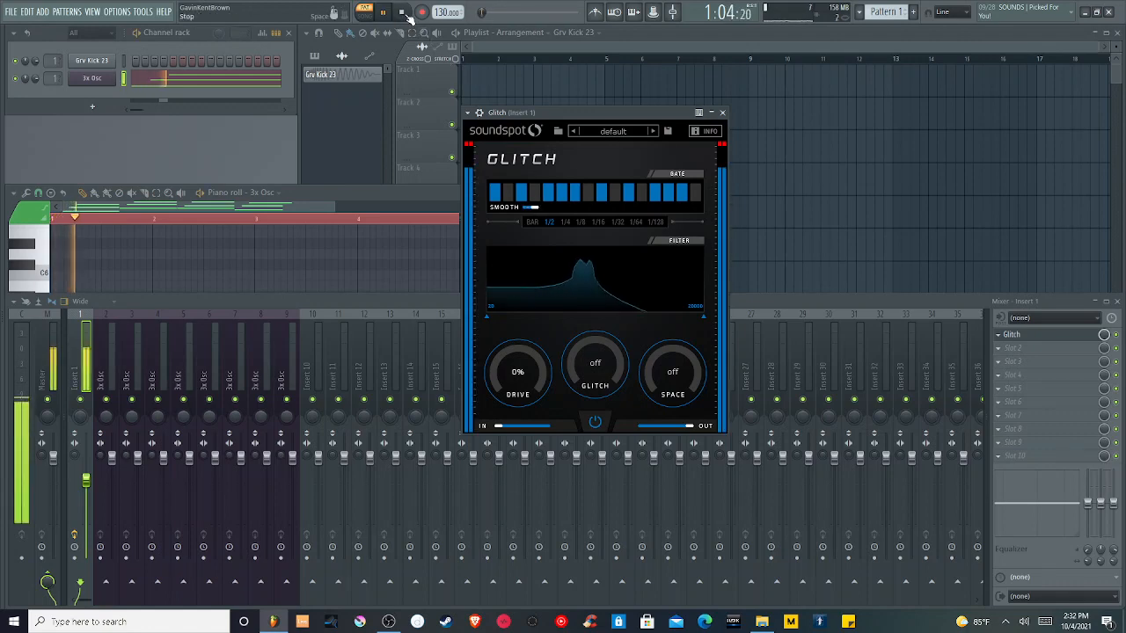
click(402, 12)
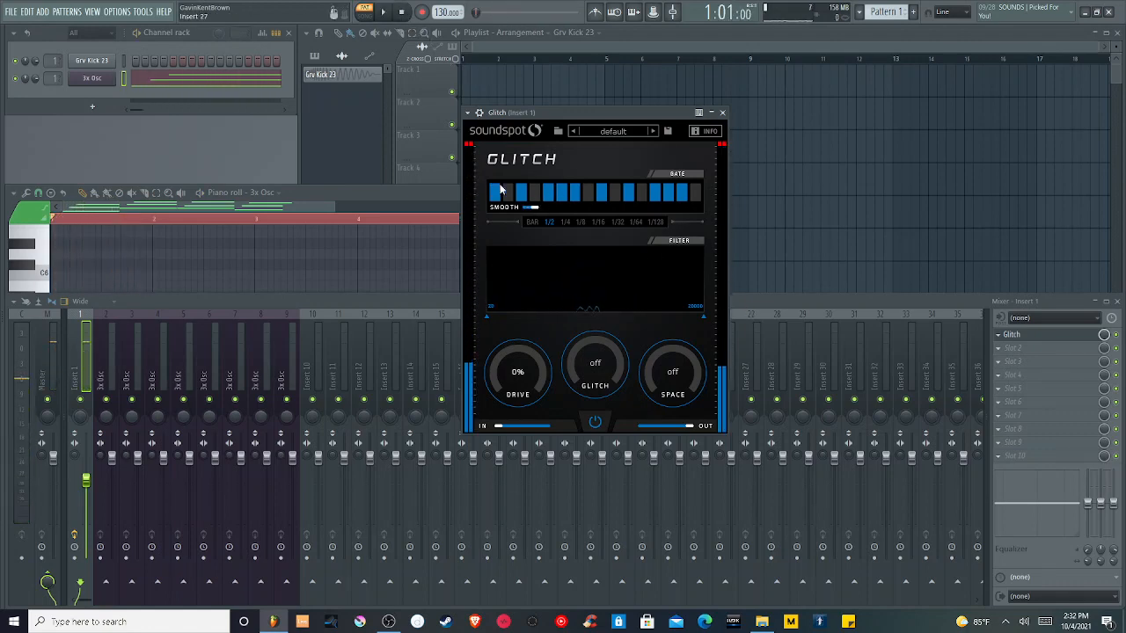
- Raise Glitch's Smooth amount to its maximum and audition the pattern
drag(534, 209, 830, 177)
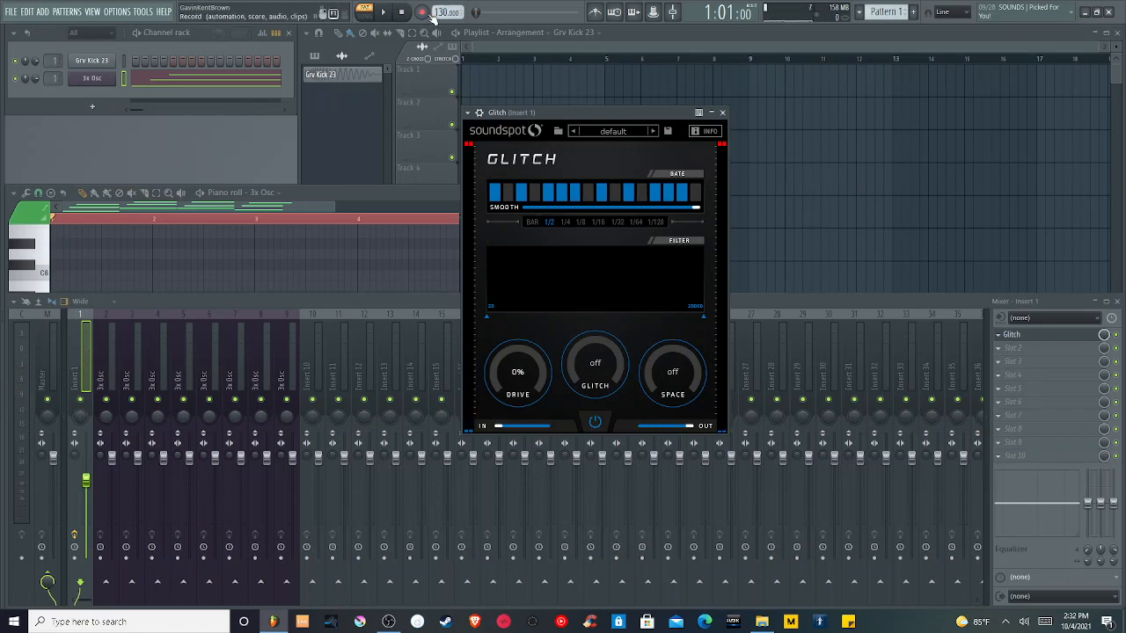
click(384, 12)
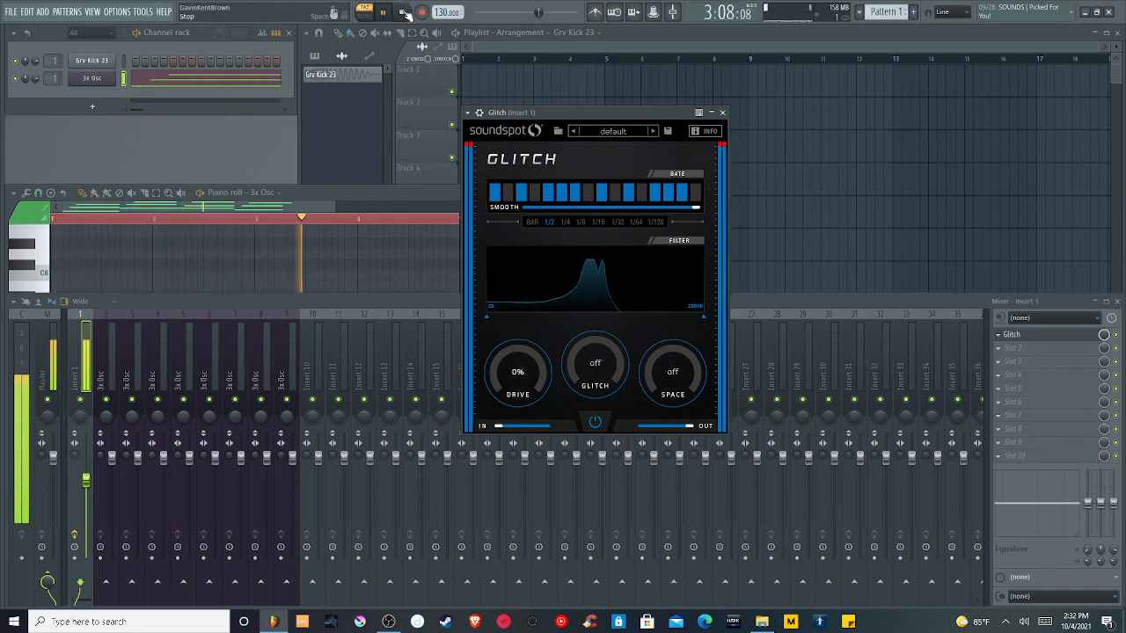
click(404, 13)
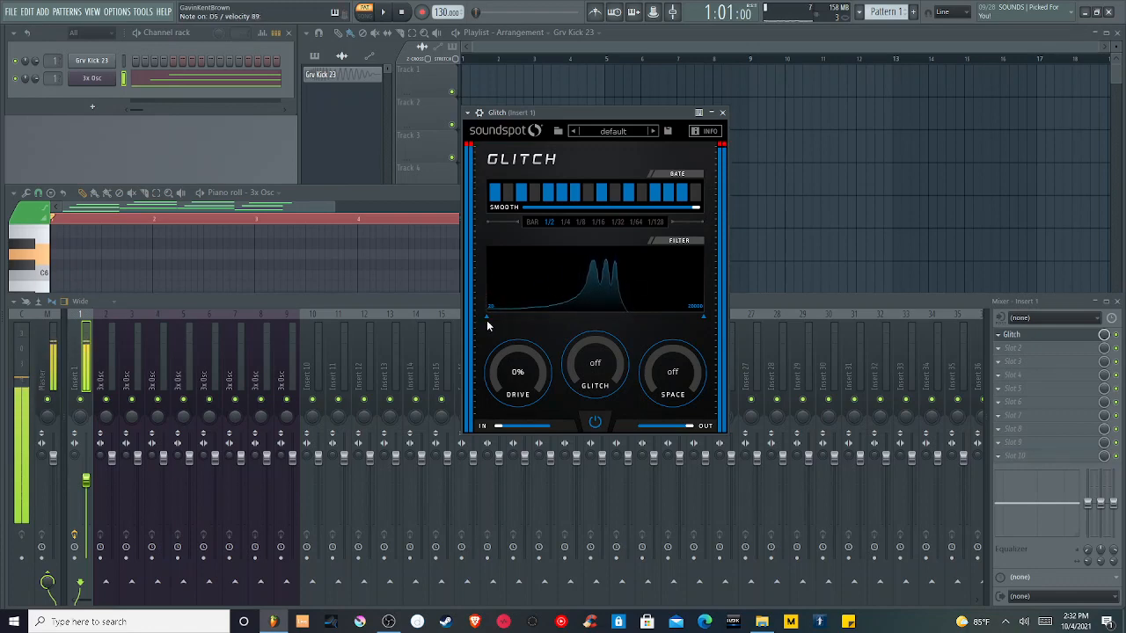
- Sweep Glitch's low-frequency filter handle up and back to 20 Hz, and try the high-frequency handle, ending at 20000 Hz
drag(484, 316, 652, 326)
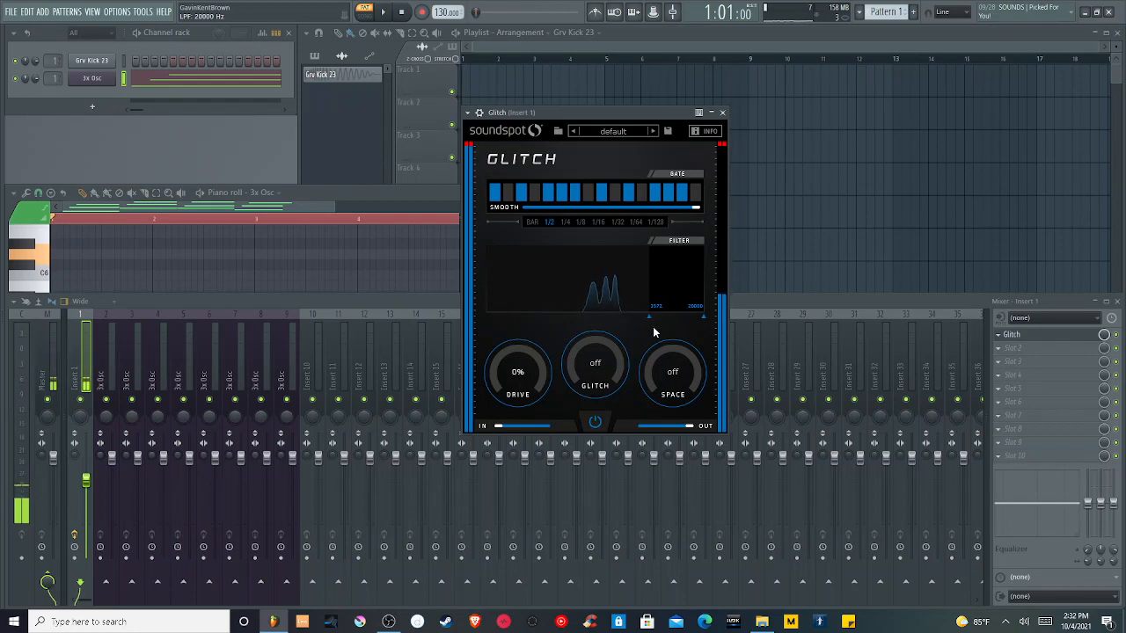
drag(653, 326, 488, 318)
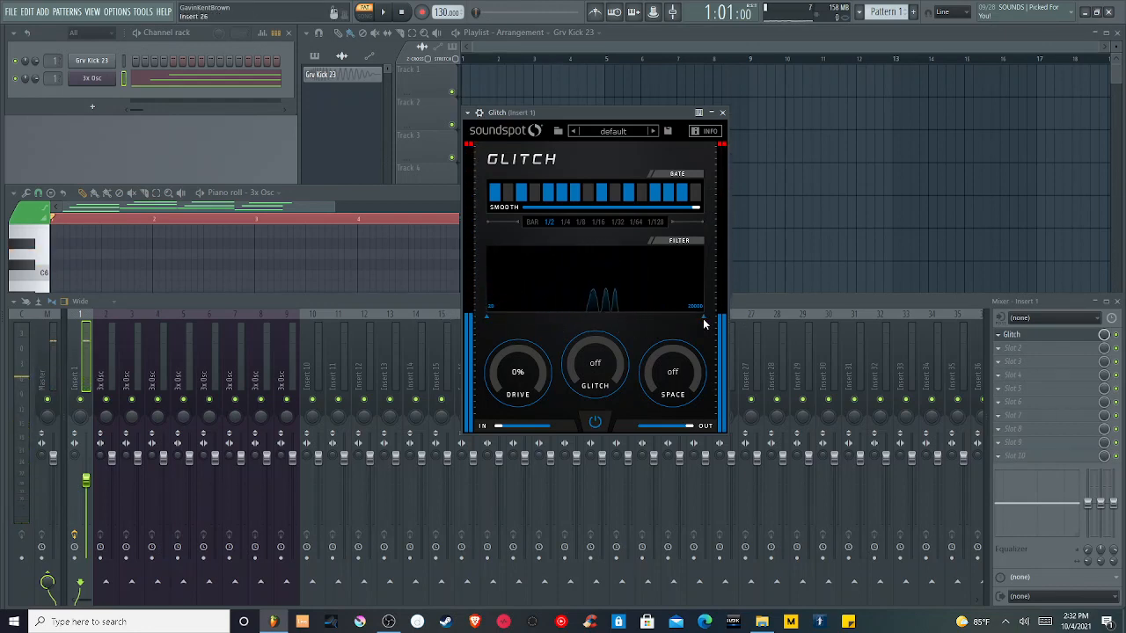
drag(701, 317, 746, 333)
- Open the 3x Osc channel and set all three oscillators to the sawtooth waveform
click(91, 77)
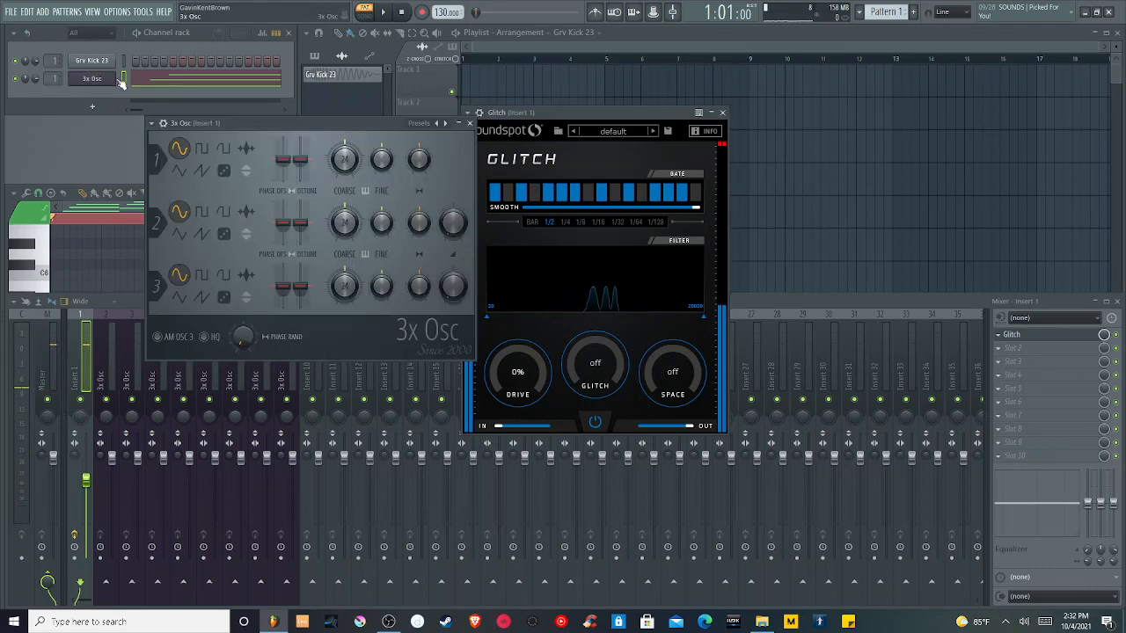
click(201, 233)
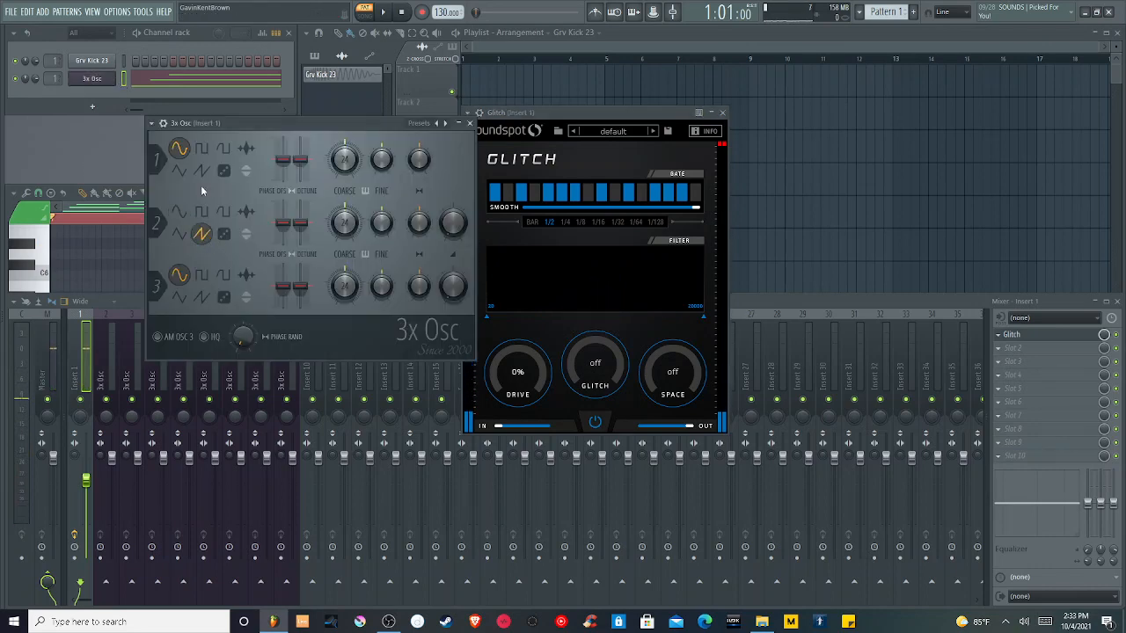
click(201, 296)
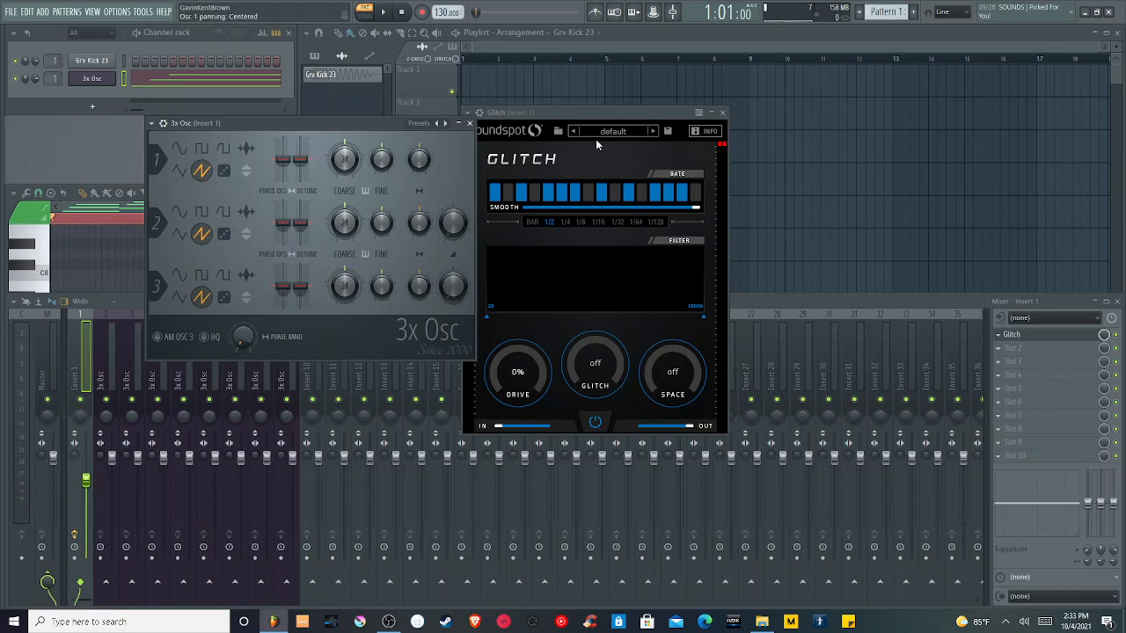
- Bring the Glitch window forward and play D6 test notes to hear the sawtooth sound through it
click(590, 110)
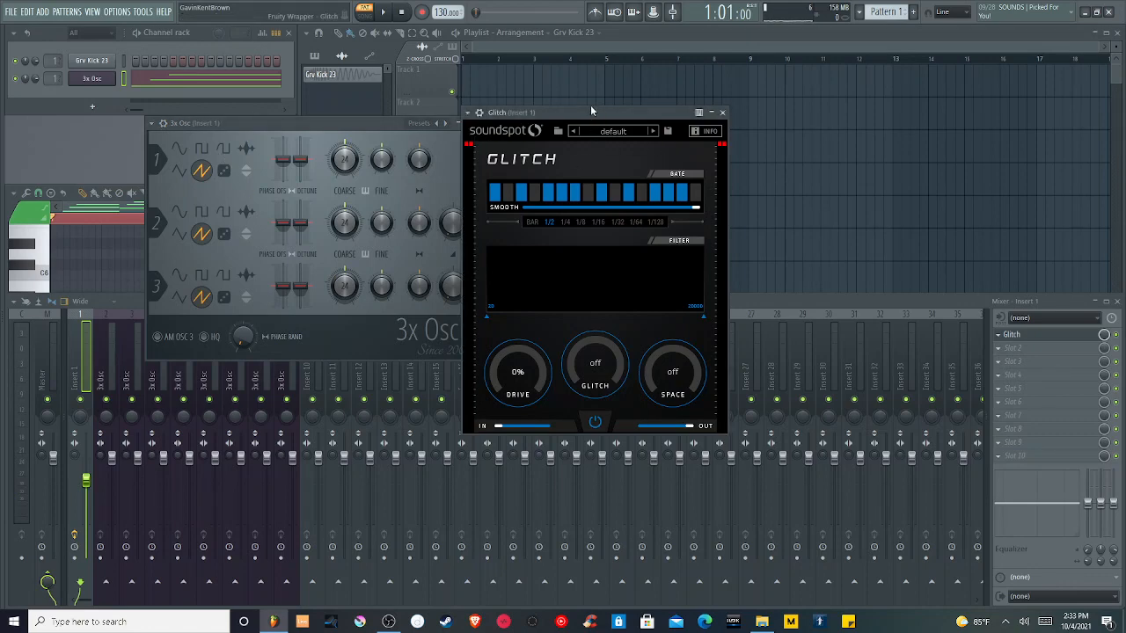
key(w)
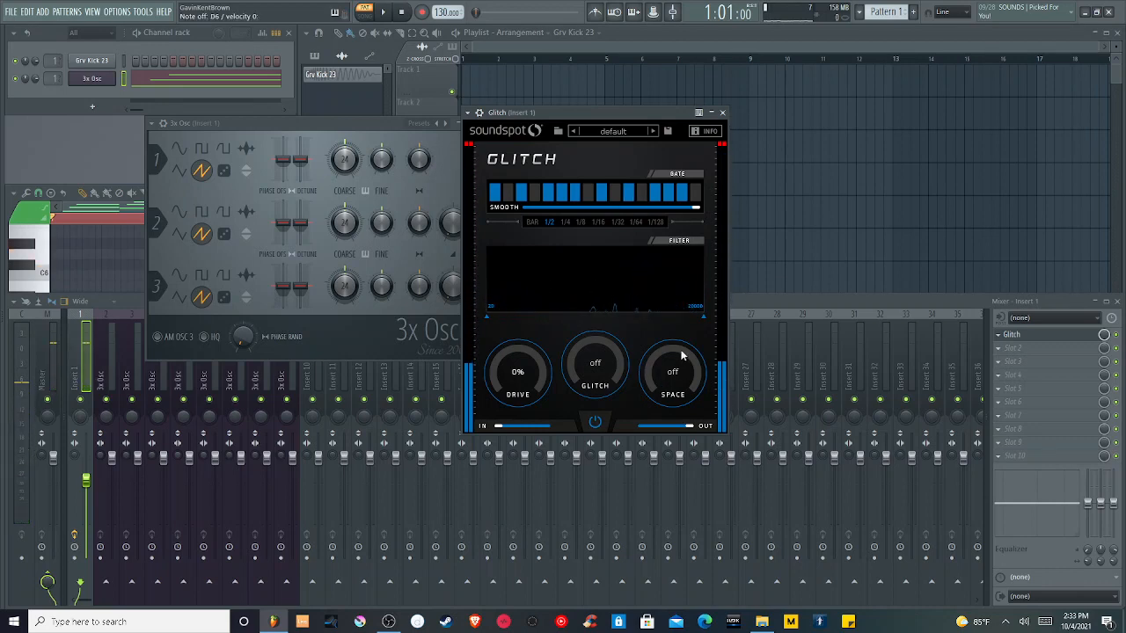
key(w)
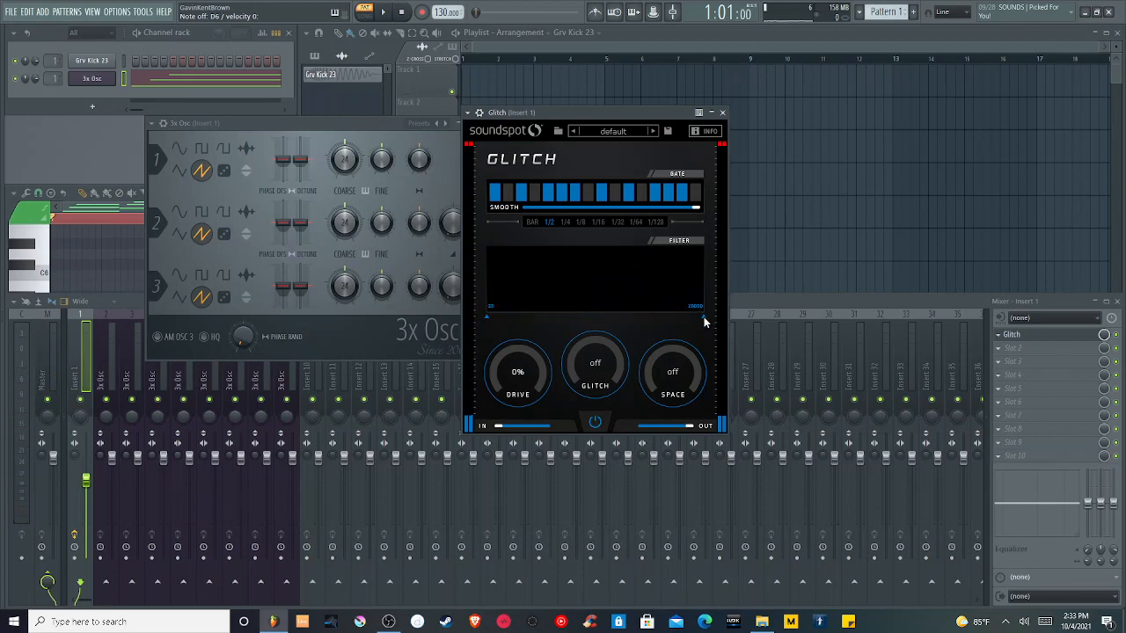
- Play test notes while trying Glitch's high and low filter handles, leaving the range at 20 to 20000 Hz
key(w)
drag(703, 317, 726, 310)
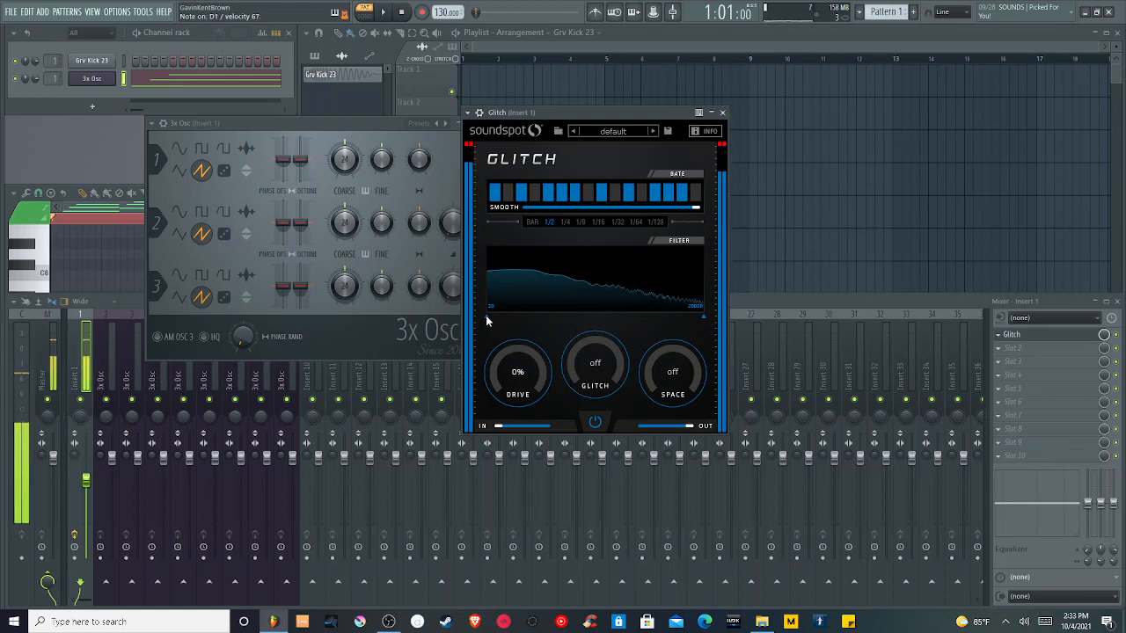
mouse_move(487, 321)
mouse_down()
mouse_move(616, 320)
mouse_move(486, 317)
mouse_up()
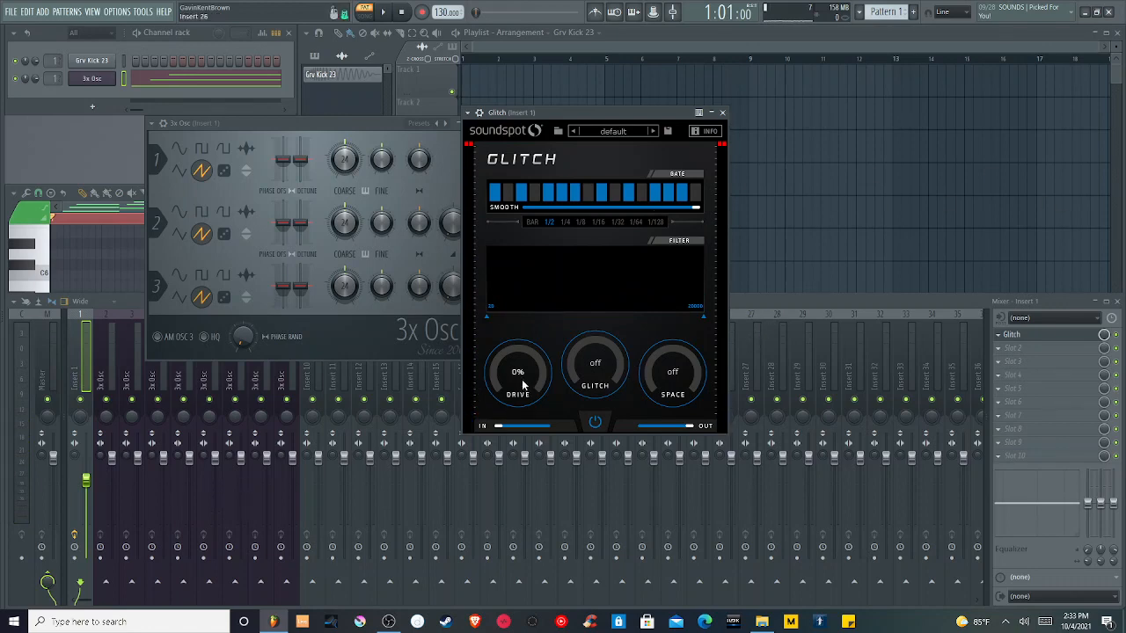
- Set all three 3x Osc oscillators to the sine waveform and bring the Glitch window back to the front
click(179, 148)
click(178, 212)
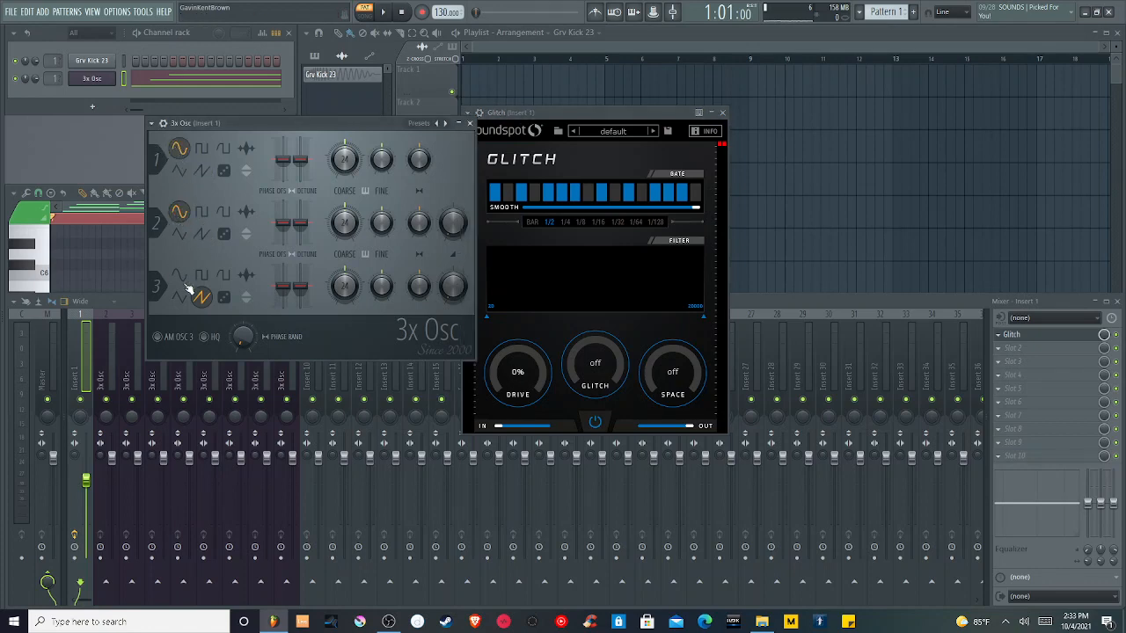
click(180, 275)
click(582, 115)
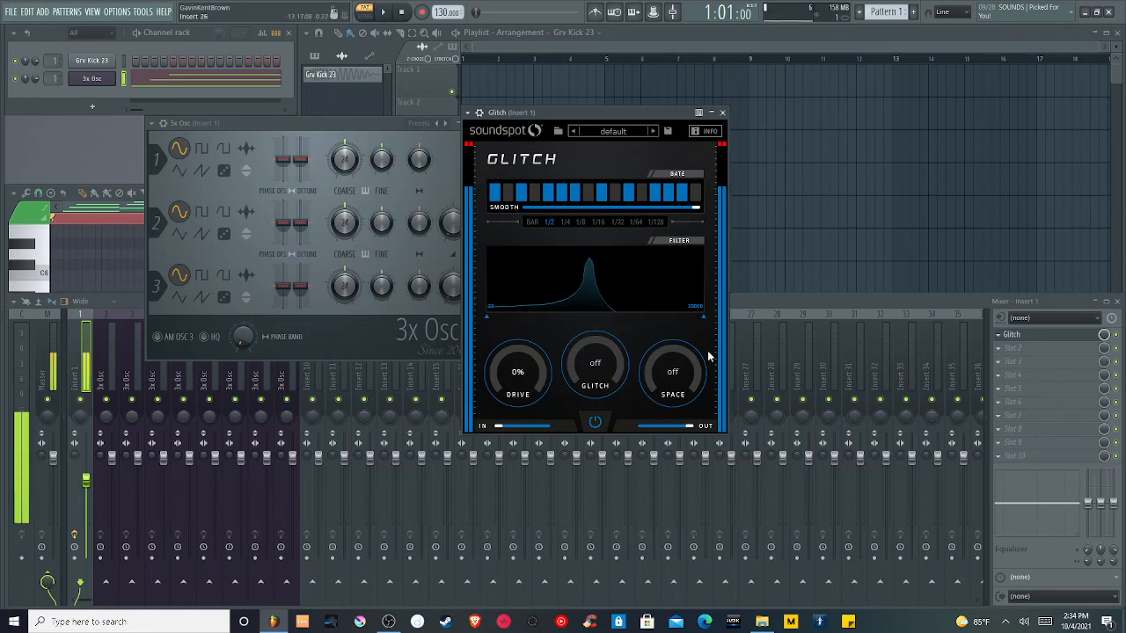
- Raise Glitch's Drive to 100% and push the Insert 1 mixer fader well above its default level
drag(523, 376, 603, 43)
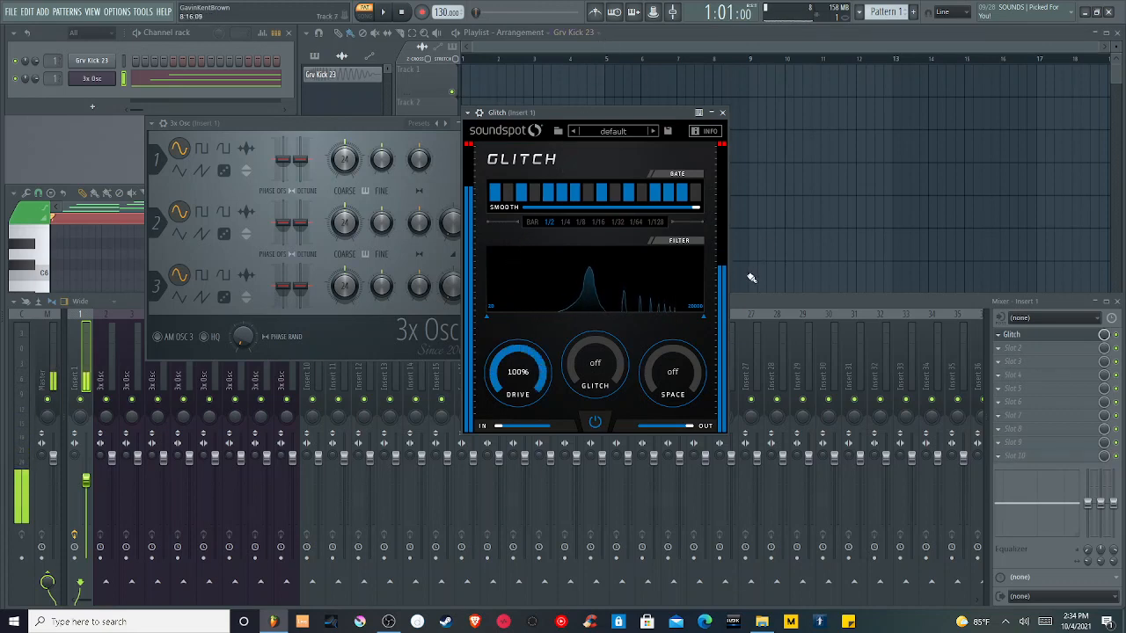
click(87, 484)
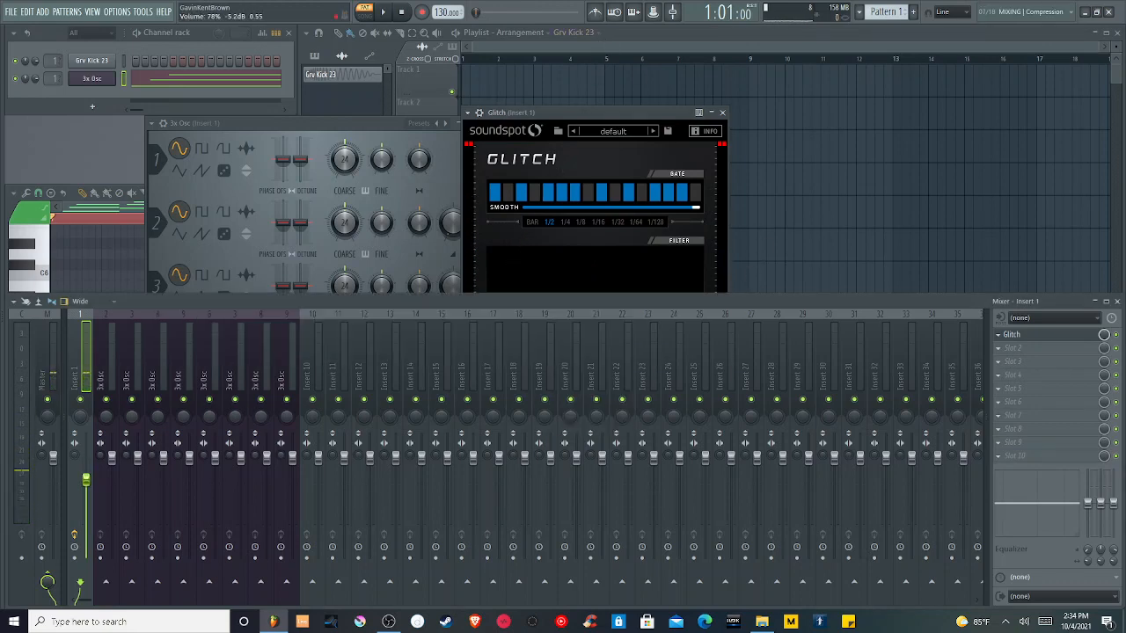
drag(86, 480, 86, 457)
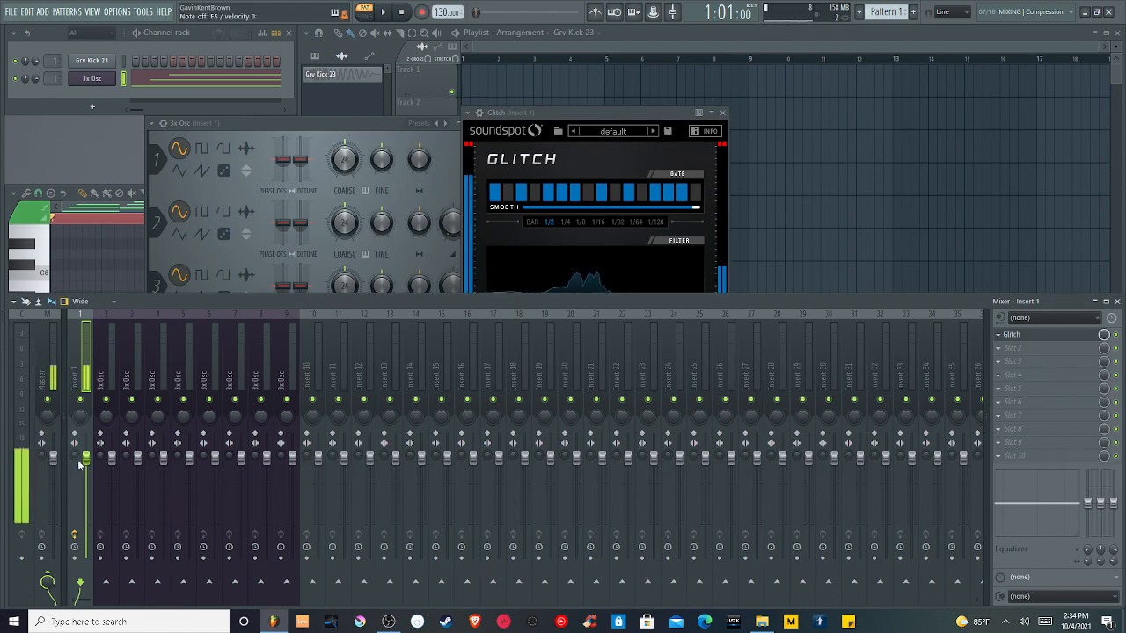
drag(86, 458, 86, 431)
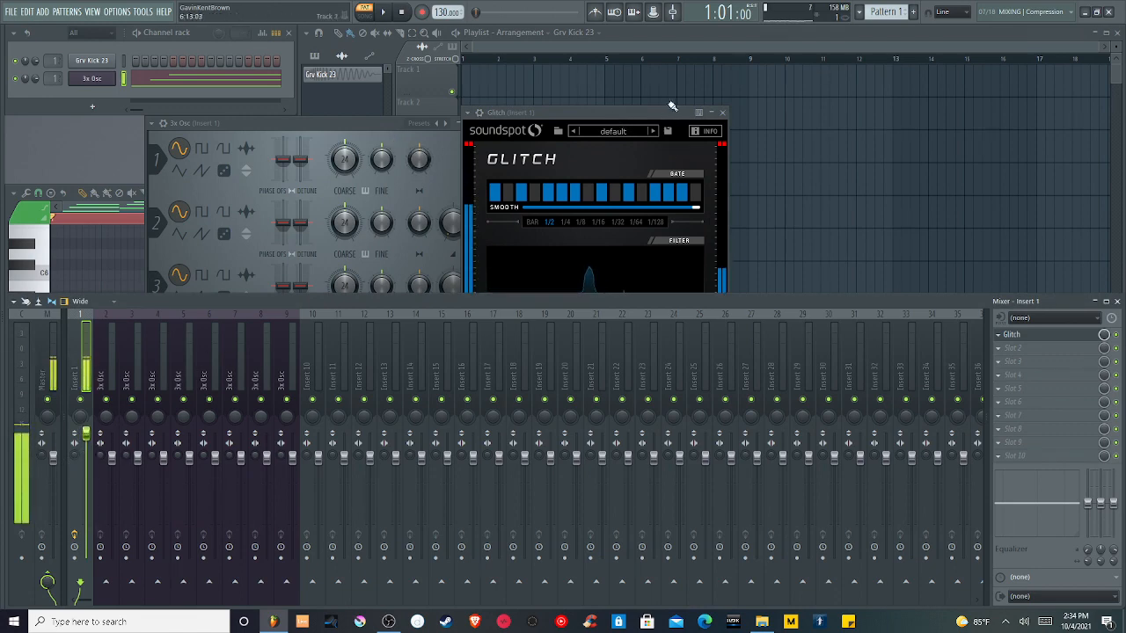
click(645, 115)
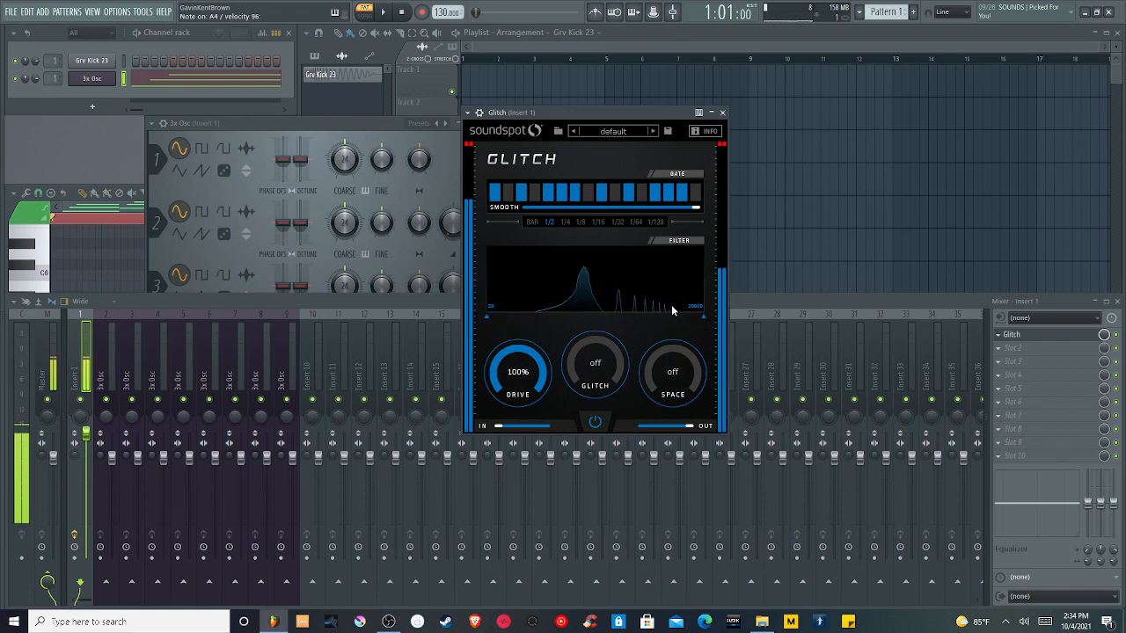
- Lower Glitch's Drive to 5%, bring it down to 0%, and play test notes to hear the undriven sound
drag(509, 367, 585, 536)
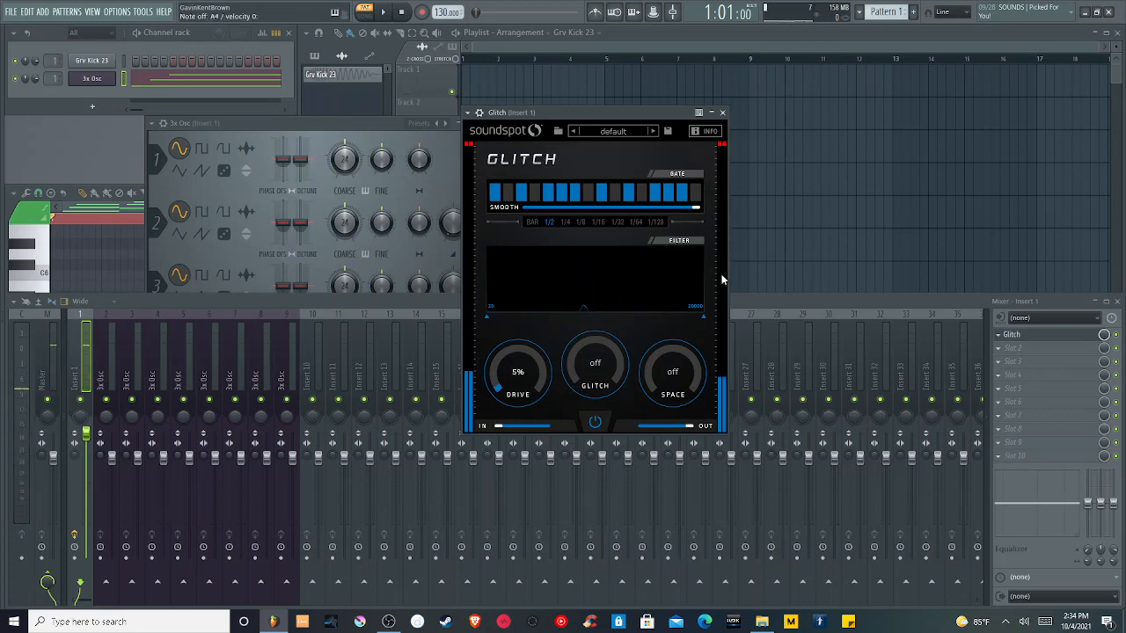
drag(517, 367, 539, 439)
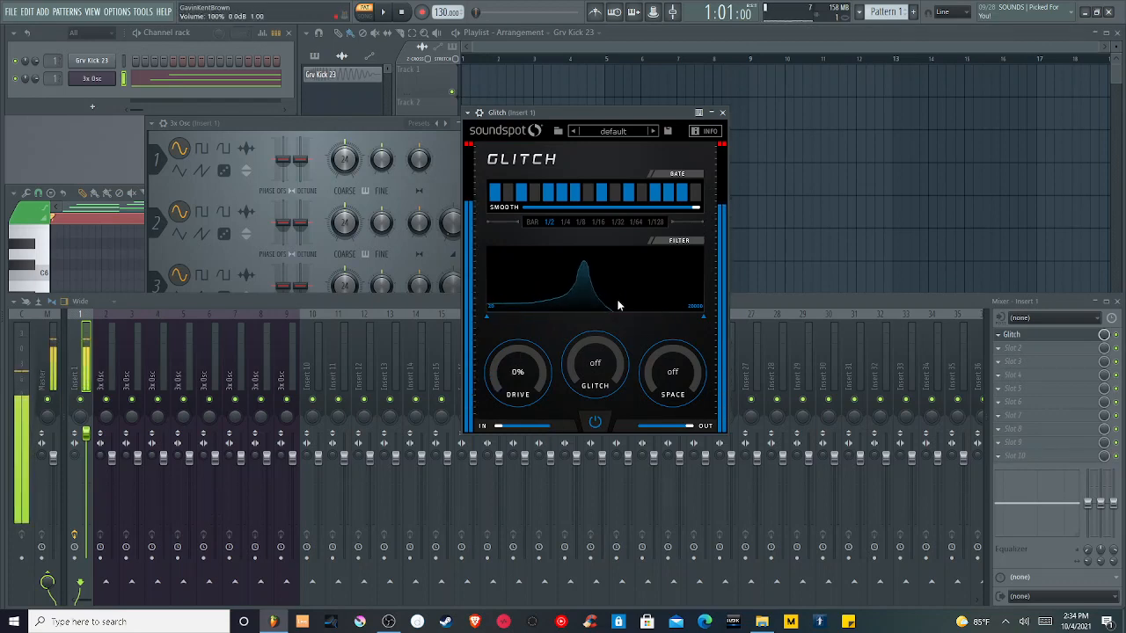
mouse_move(511, 373)
mouse_down()
mouse_move(540, 62)
mouse_move(568, 227)
mouse_move(530, 380)
mouse_up()
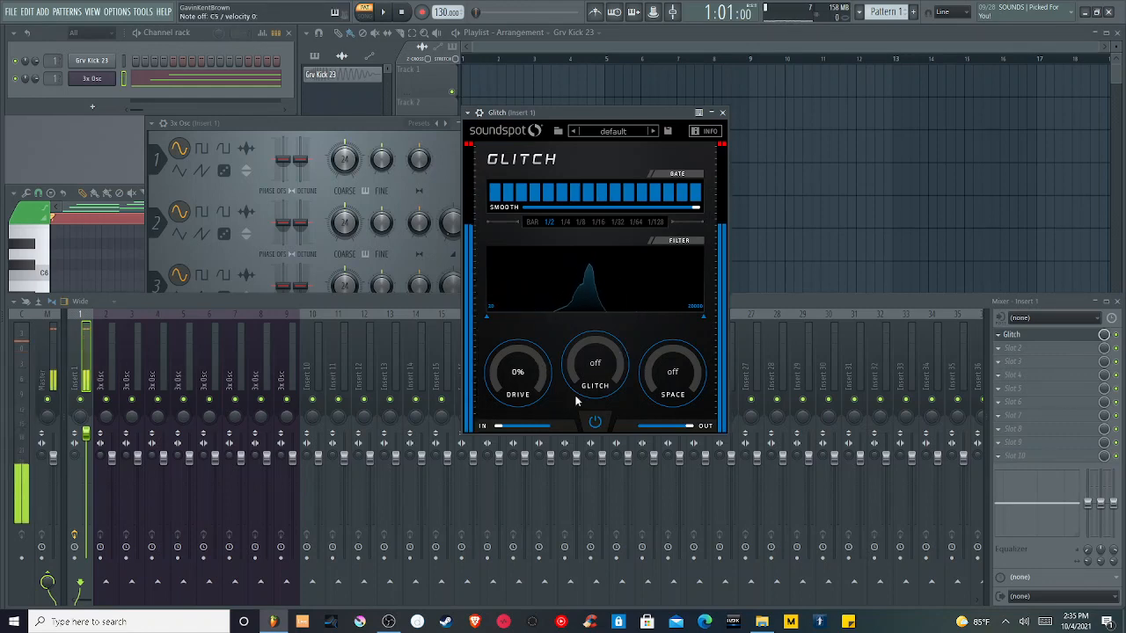
- Lower the Insert 1 fader to 100% and reopen the Glitch plugin from its Insert 1 effect slot
drag(85, 432, 85, 443)
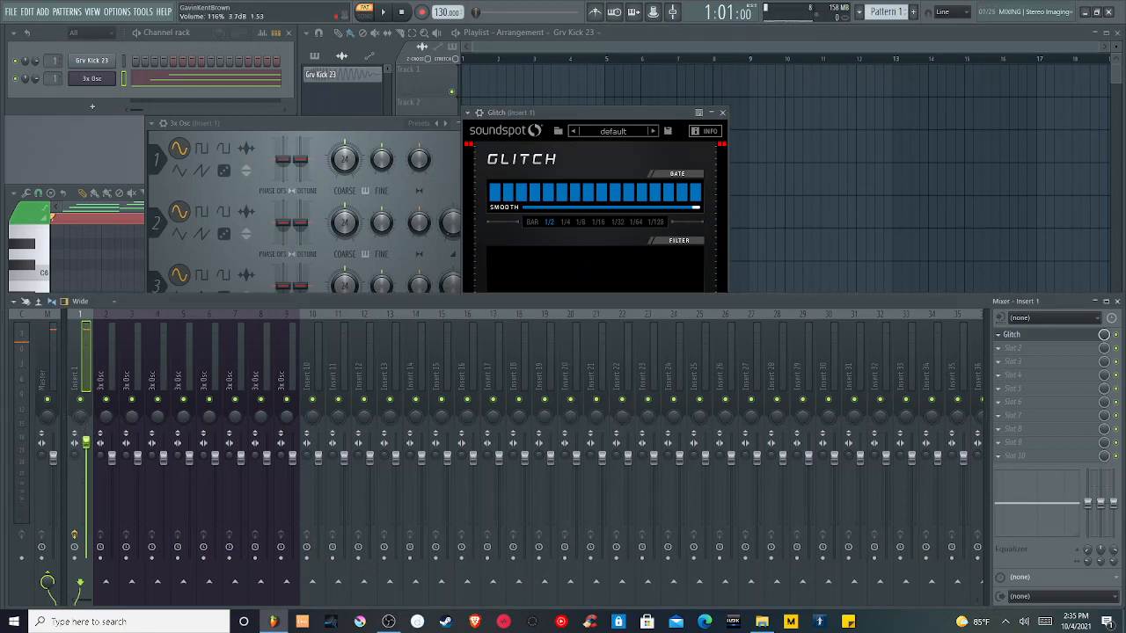
click(625, 109)
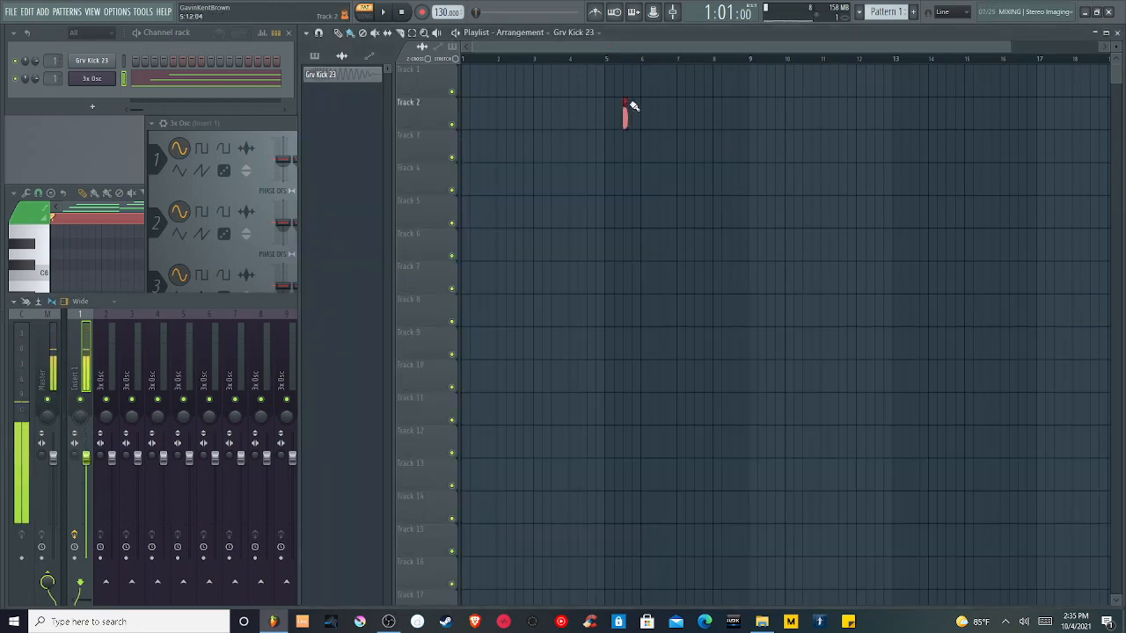
click(85, 380)
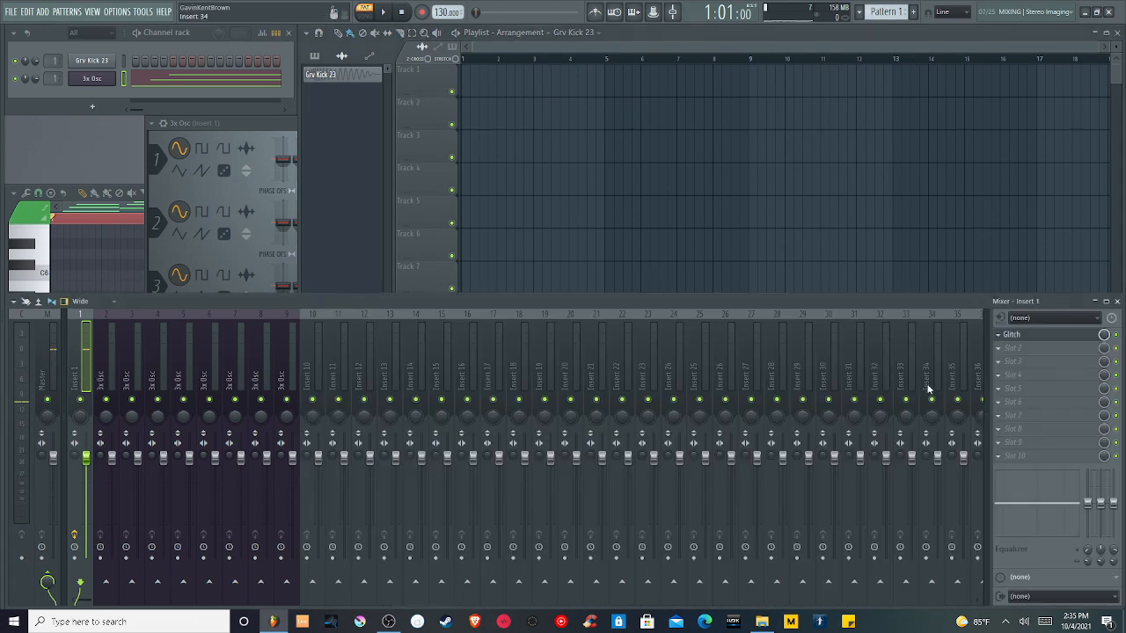
click(1037, 342)
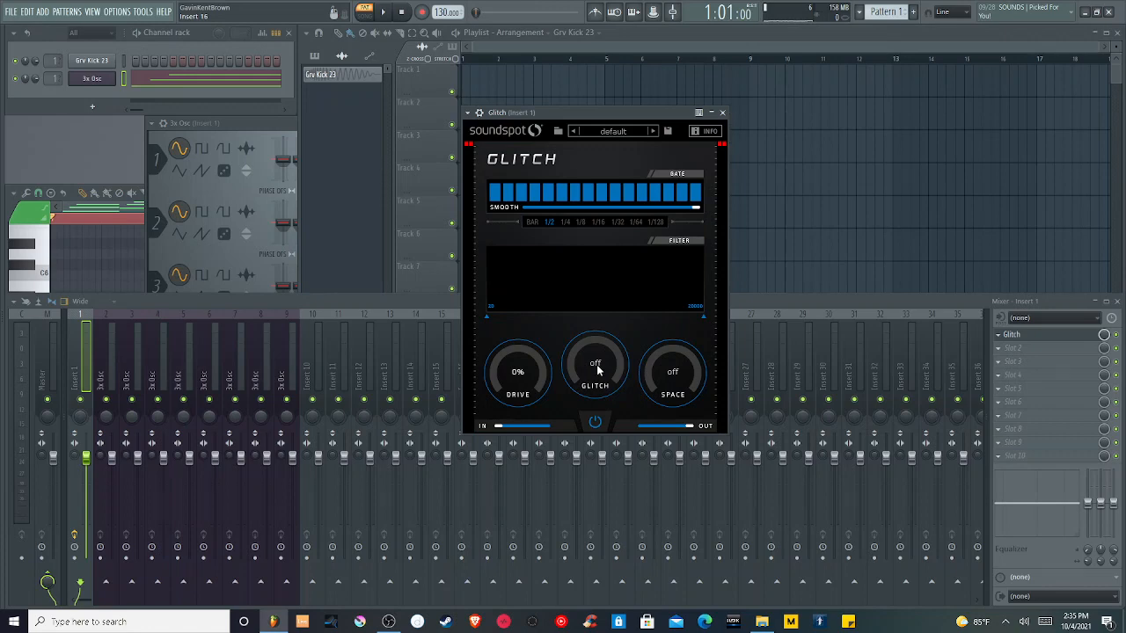
- Try the Glitch knob at bar, 1/2, 1/4 and 1/64 while playing test notes, and return it to off
drag(597, 370, 618, 77)
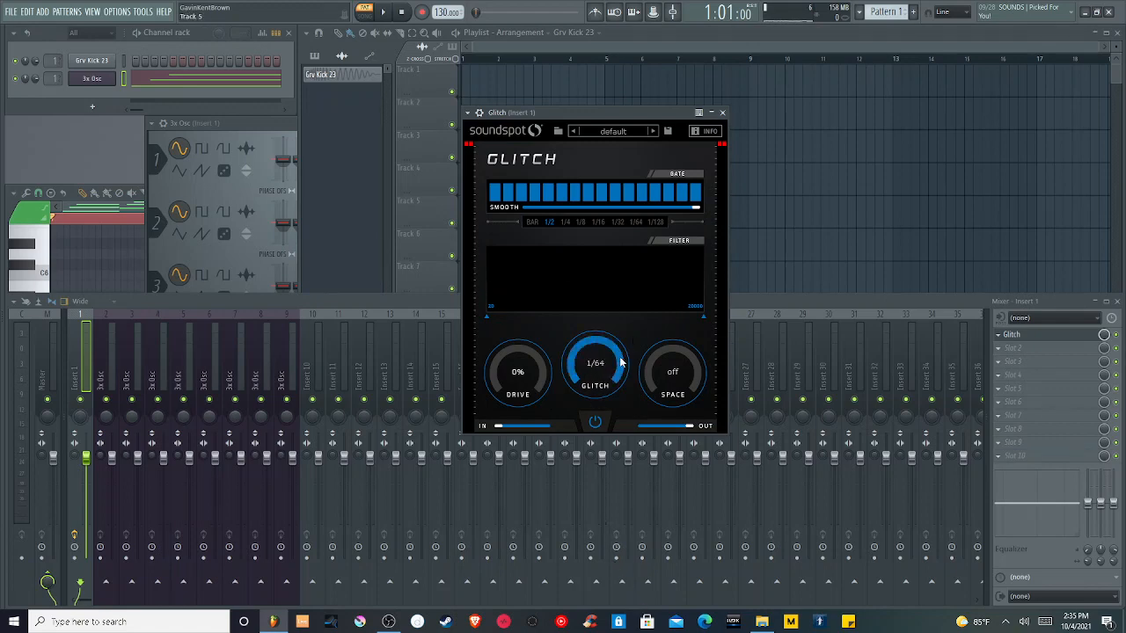
drag(592, 366, 619, 607)
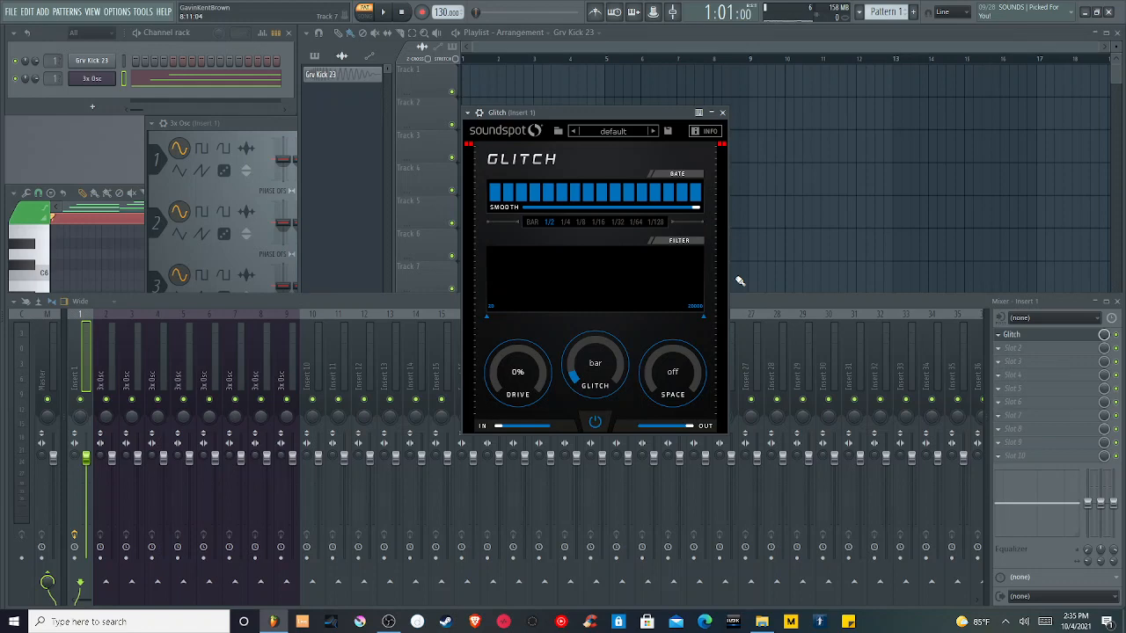
key(z)
key(q)
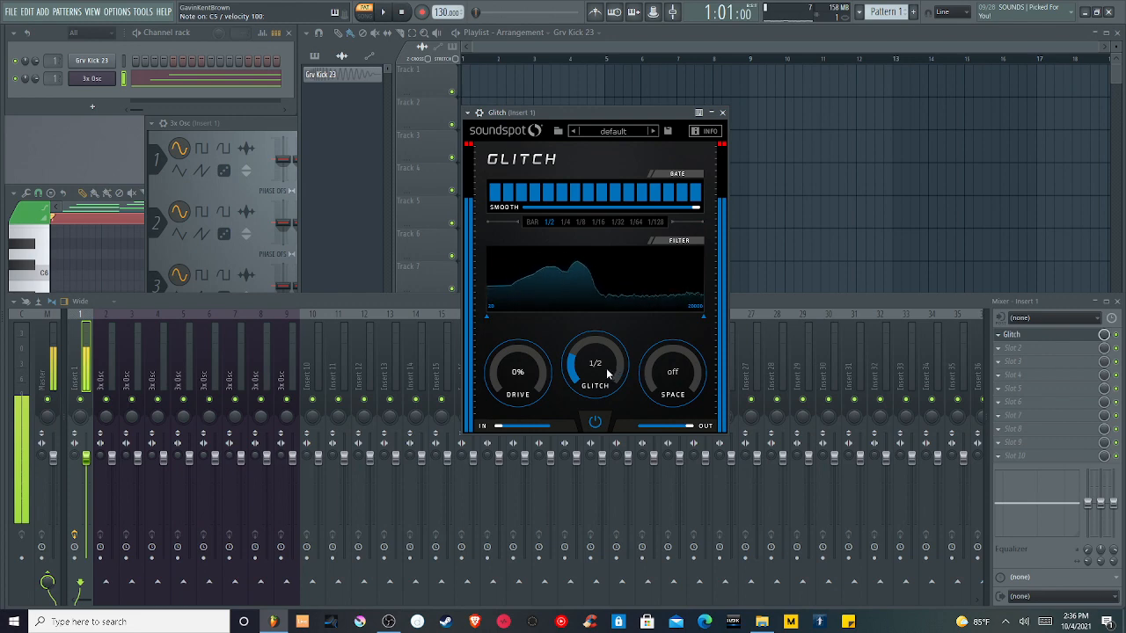
drag(606, 367, 590, 335)
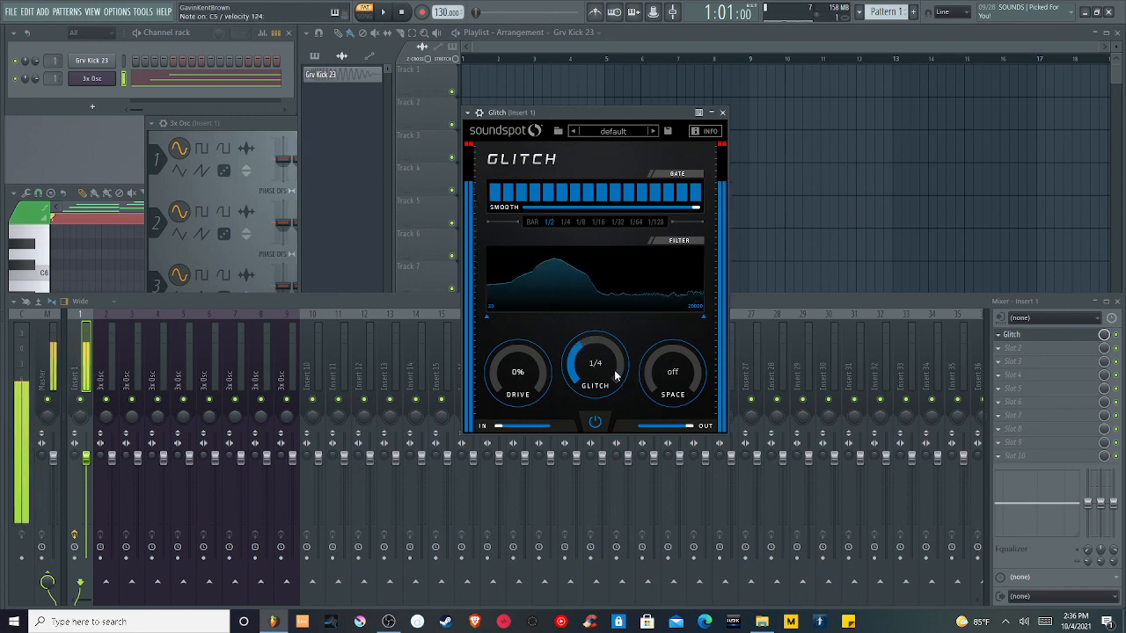
drag(604, 370, 570, 218)
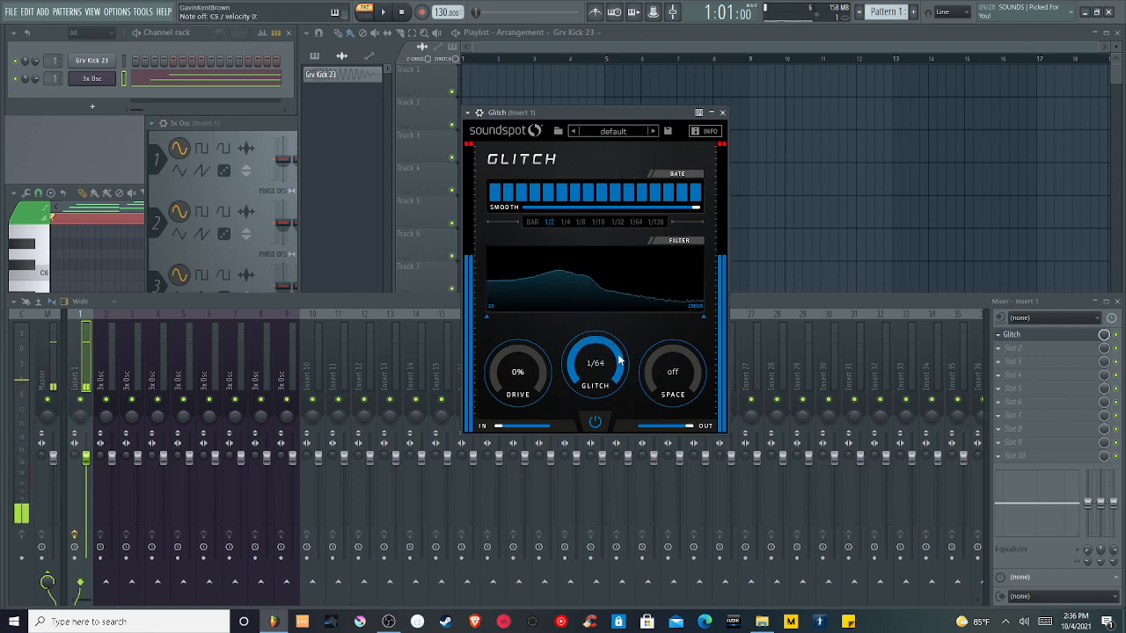
drag(596, 365, 595, 510)
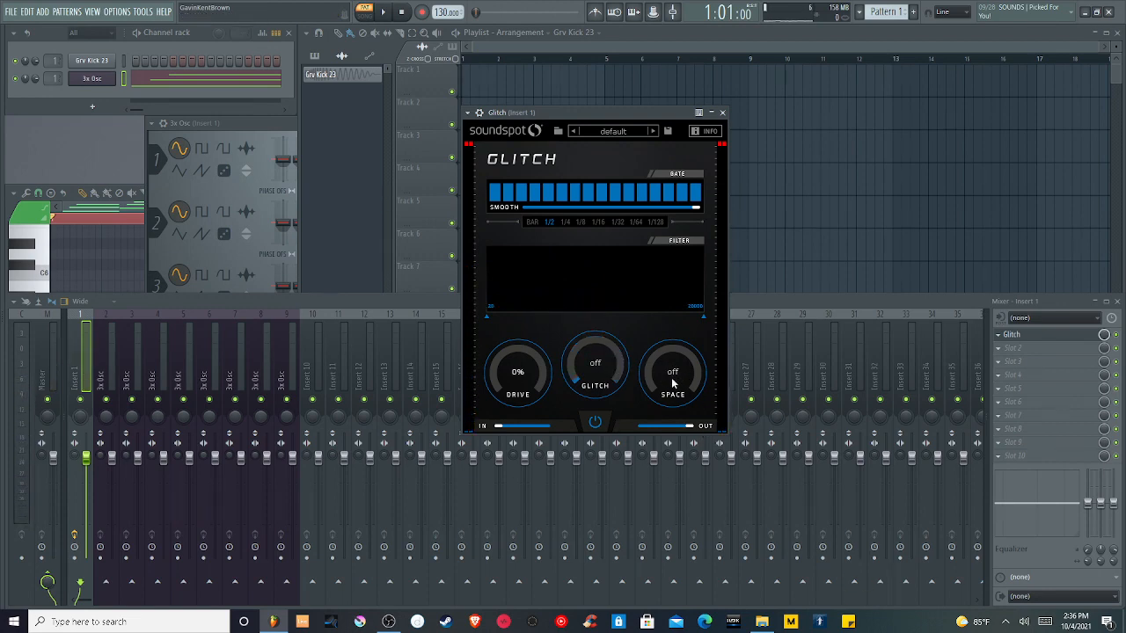
- Sweep Glitch's Space knob through its delay settings, including Delay A, and leave it on Delay F
drag(669, 387, 624, 59)
drag(675, 381, 817, 600)
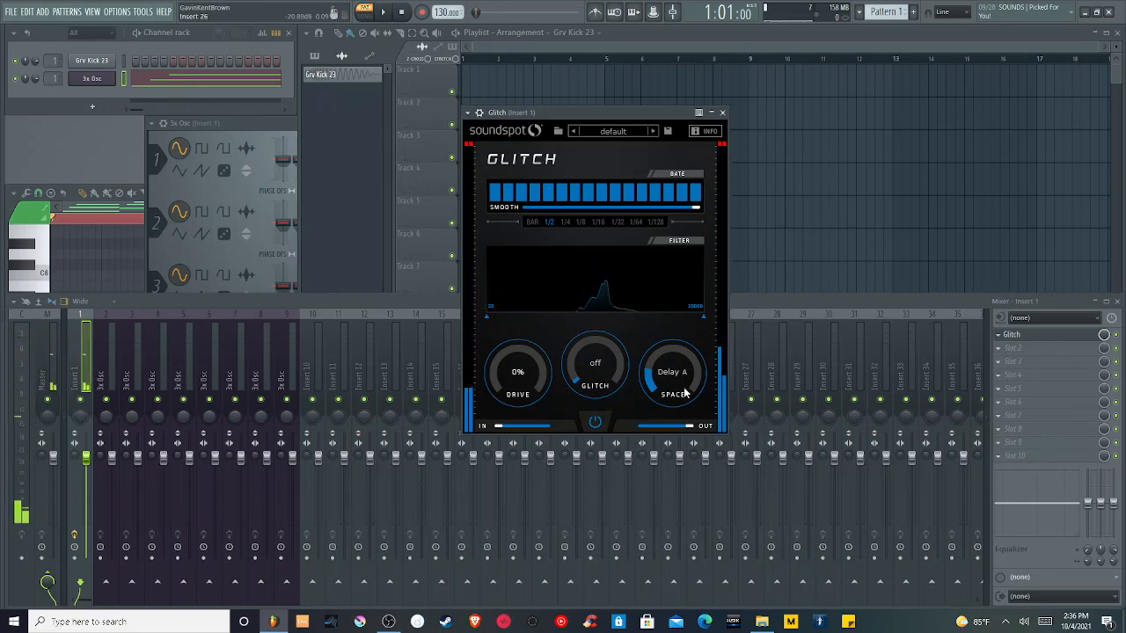
drag(685, 391, 626, 166)
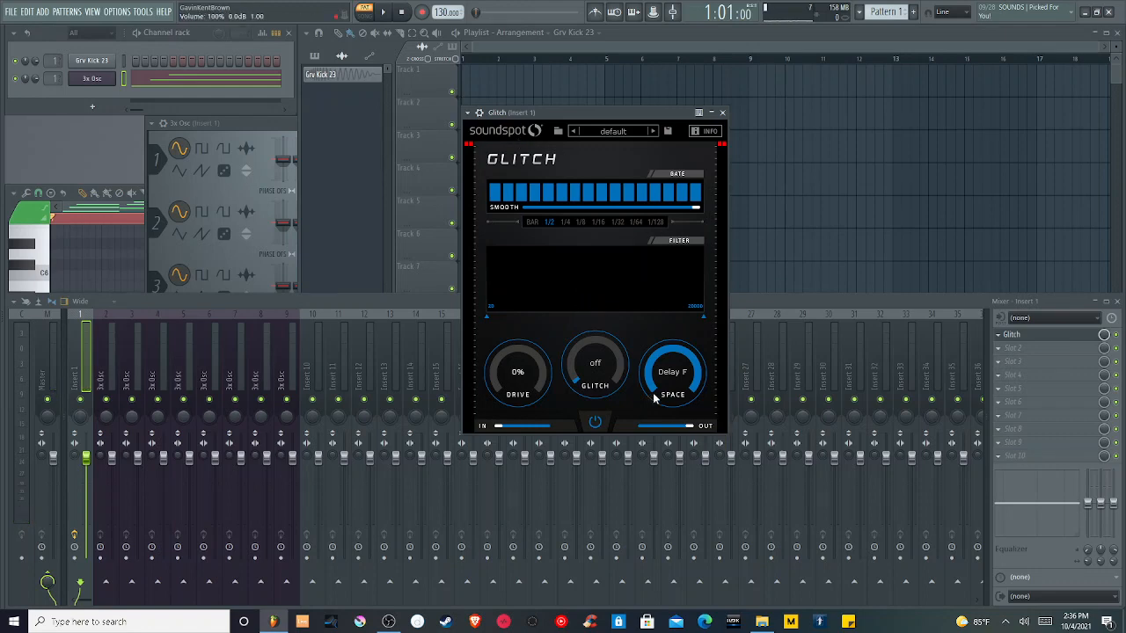
- Toggle Glitch's power off and on to compare the bypassed and processed sound, leaving the plugin on
click(596, 423)
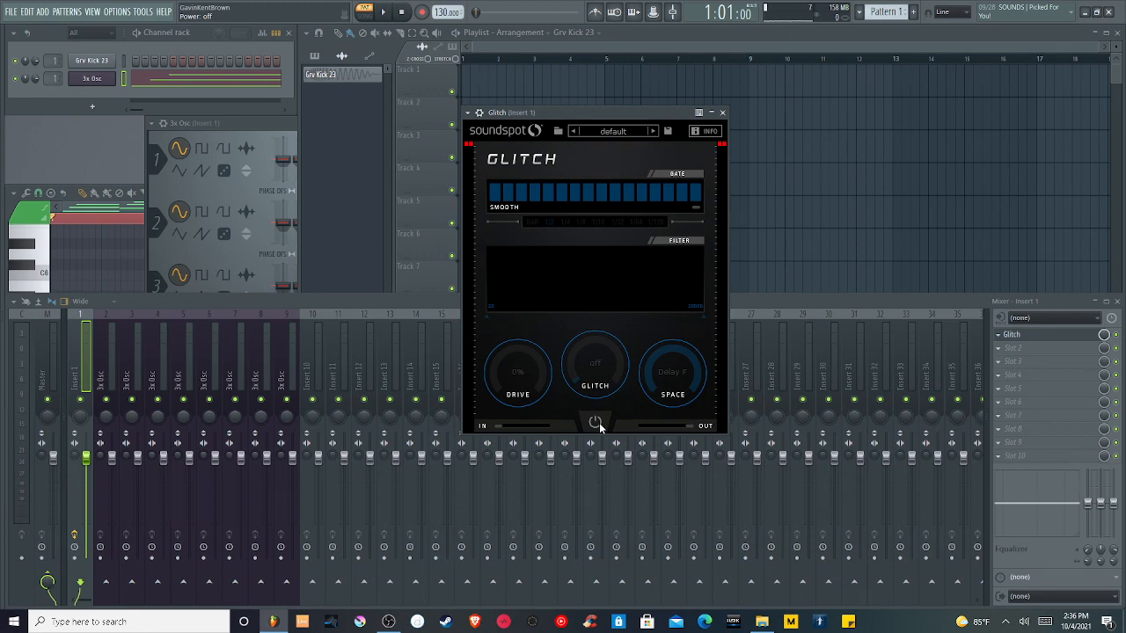
click(598, 423)
click(596, 424)
click(596, 424)
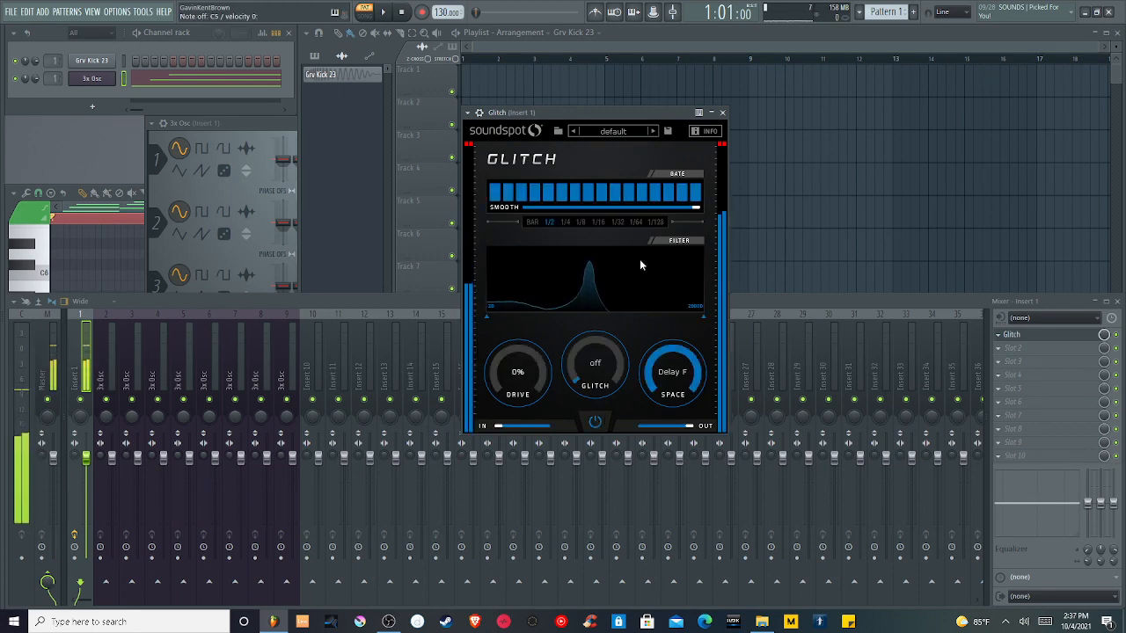
click(595, 423)
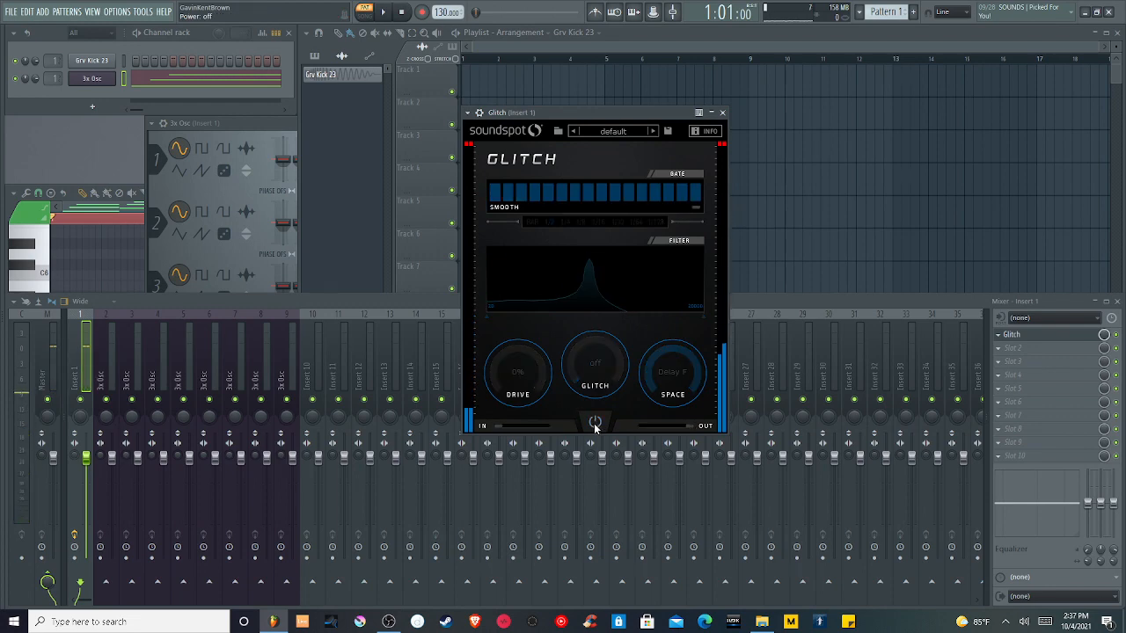
click(595, 423)
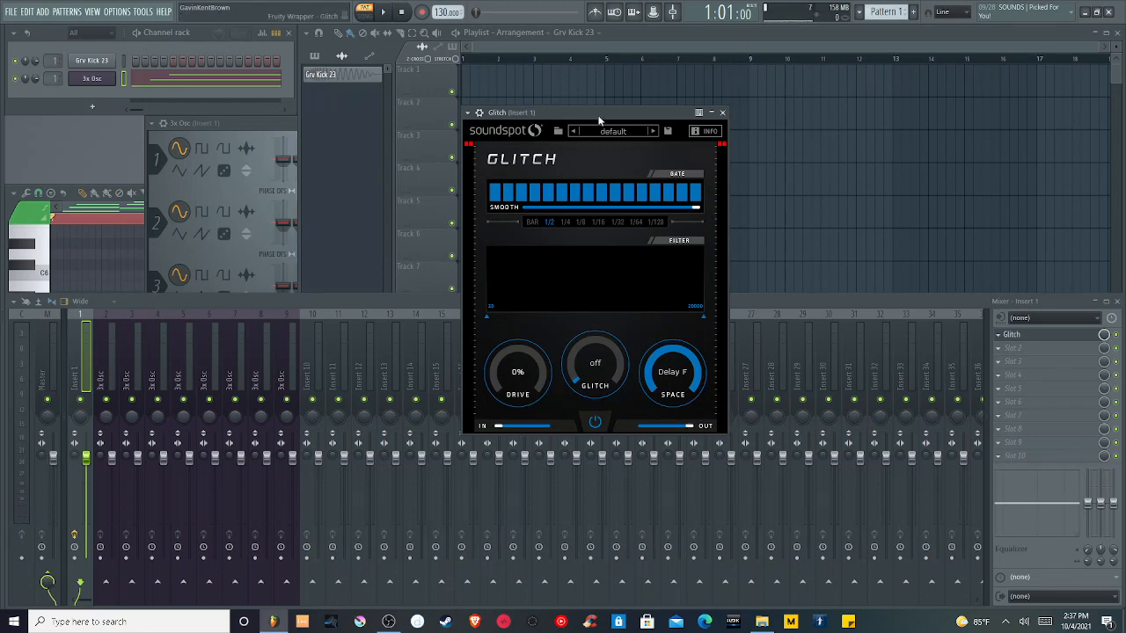
drag(596, 113, 540, 187)
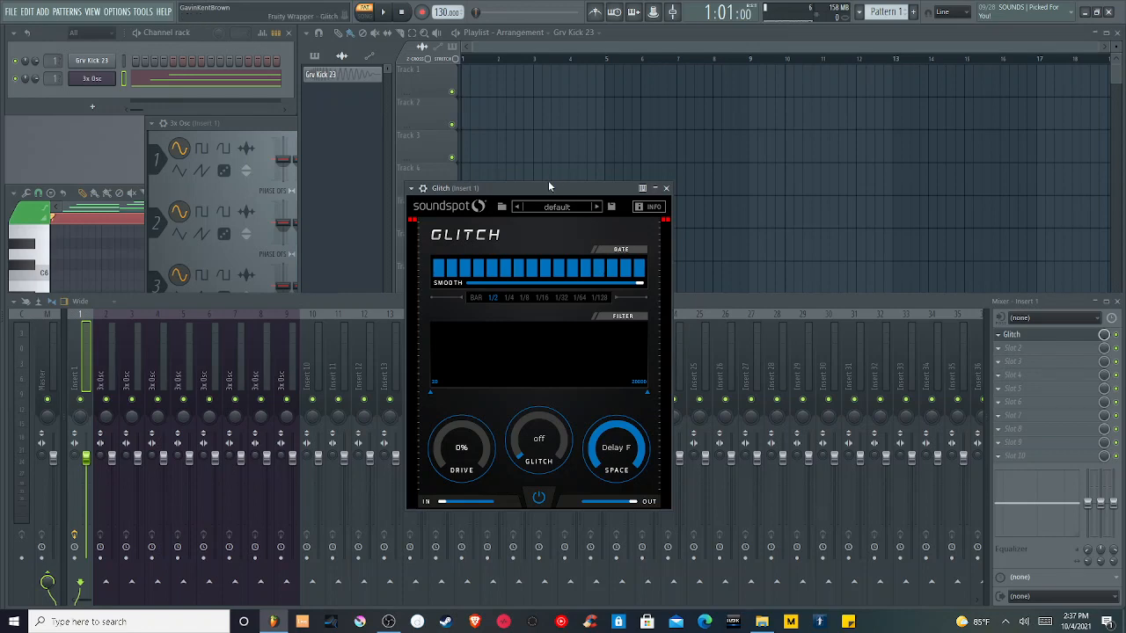
drag(531, 185, 588, 132)
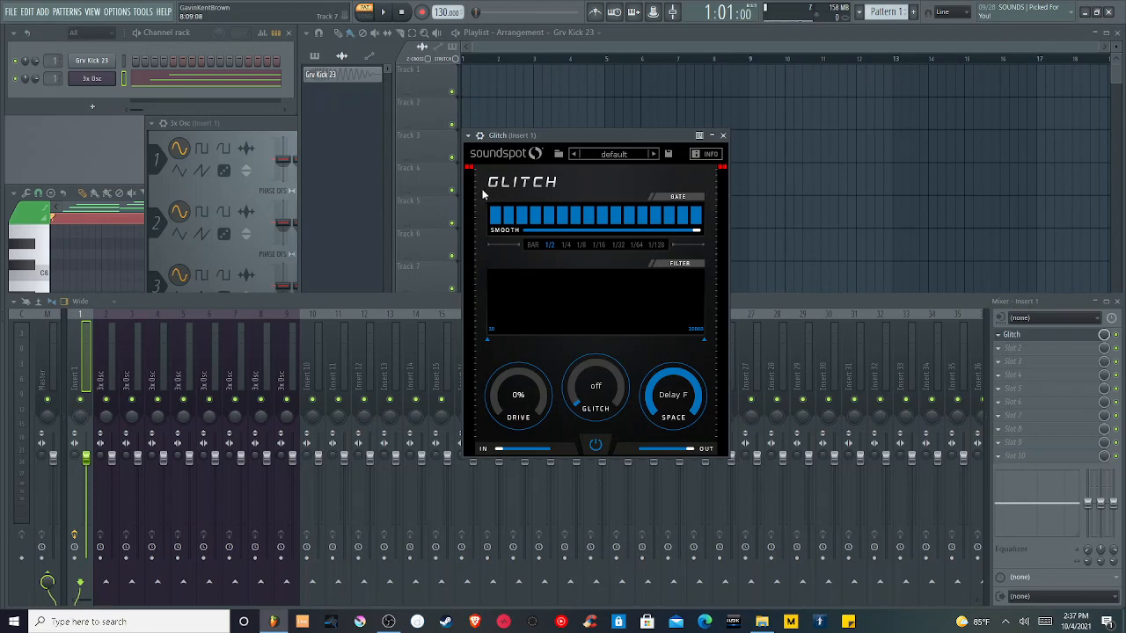
- Turn Glitch's gate steps 1 to 14 off, and turn all of them back on
drag(497, 220, 579, 224)
click(589, 219)
click(615, 219)
click(667, 218)
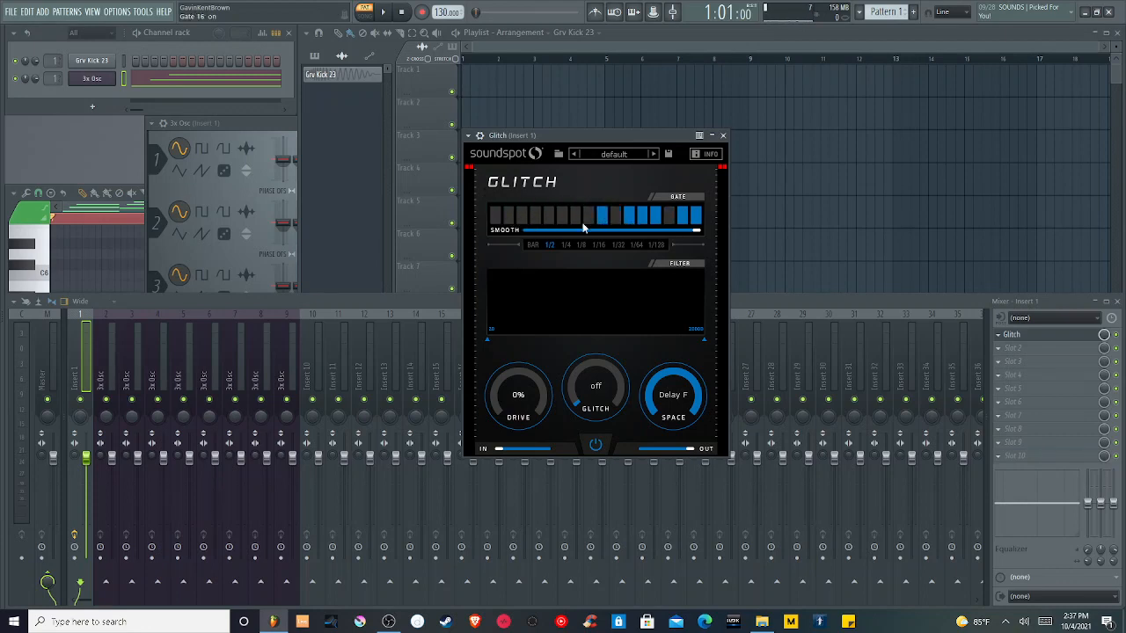
click(630, 219)
click(643, 219)
click(657, 220)
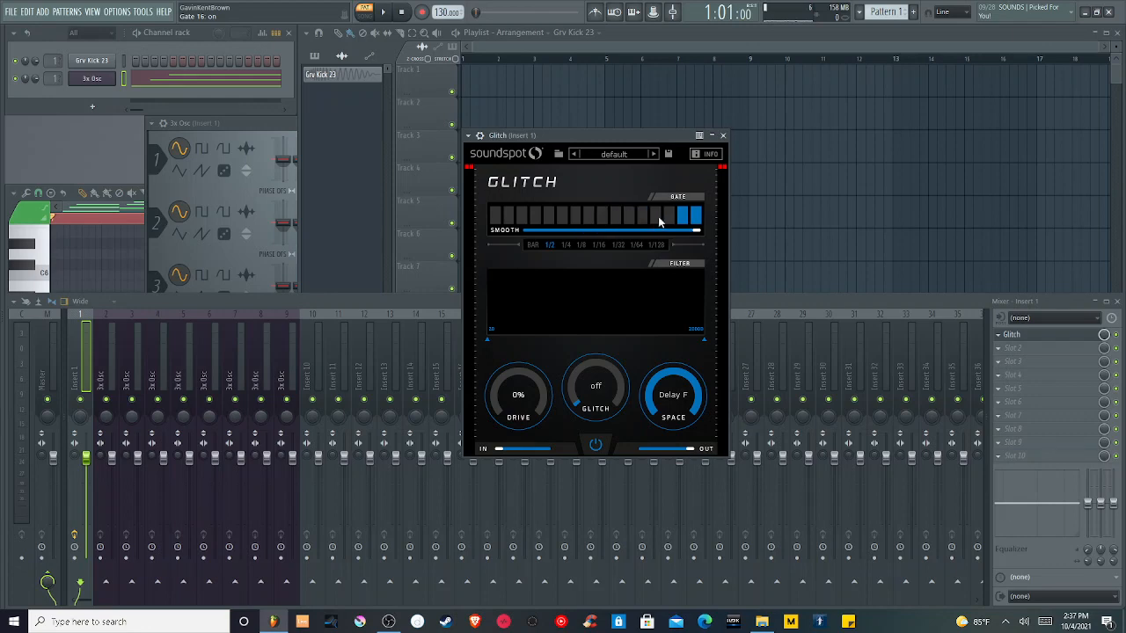
click(669, 219)
drag(655, 219, 497, 217)
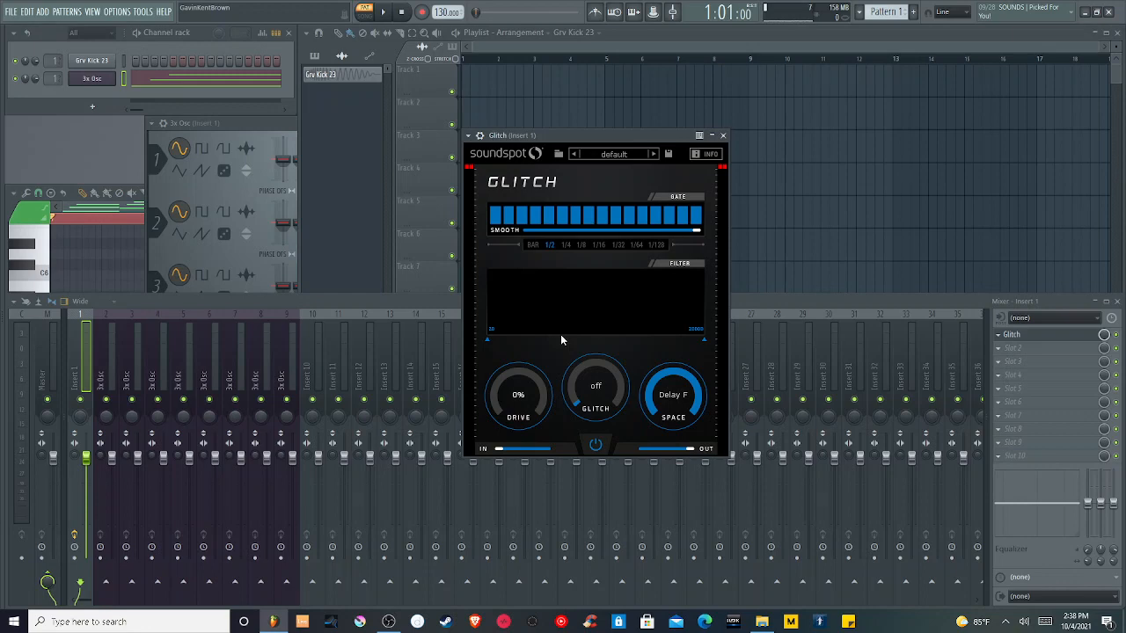
- Save the project and build a gate rhythm with steps 2, 4, 8, 9, 11 and 16 switched off
key(ctrl+s)
click(509, 218)
click(536, 218)
click(575, 219)
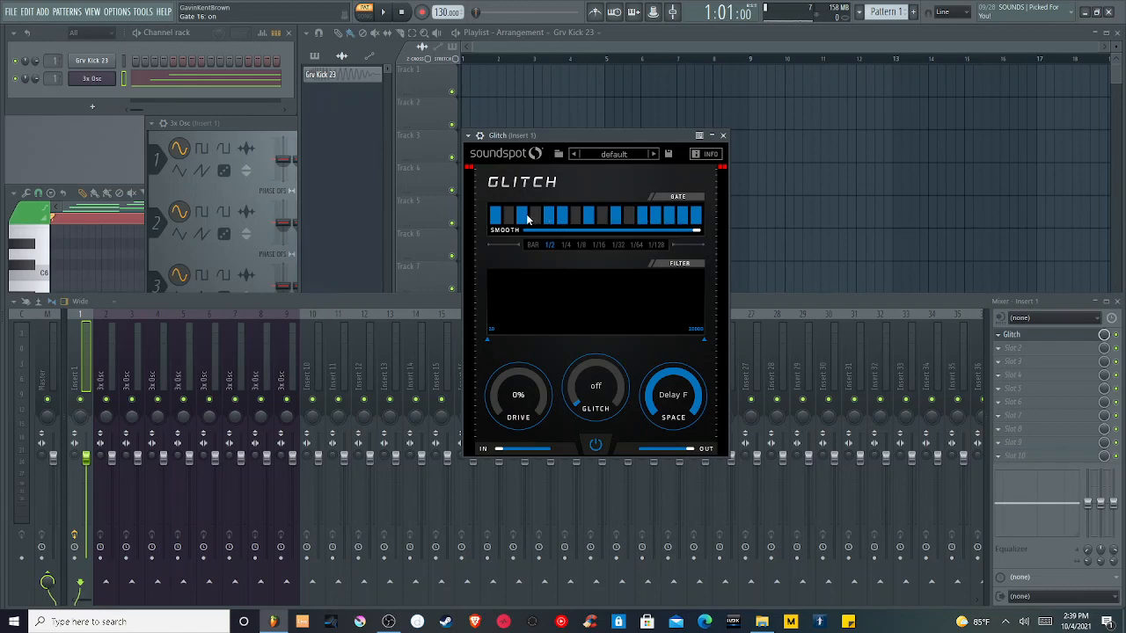
click(575, 218)
click(692, 221)
click(588, 220)
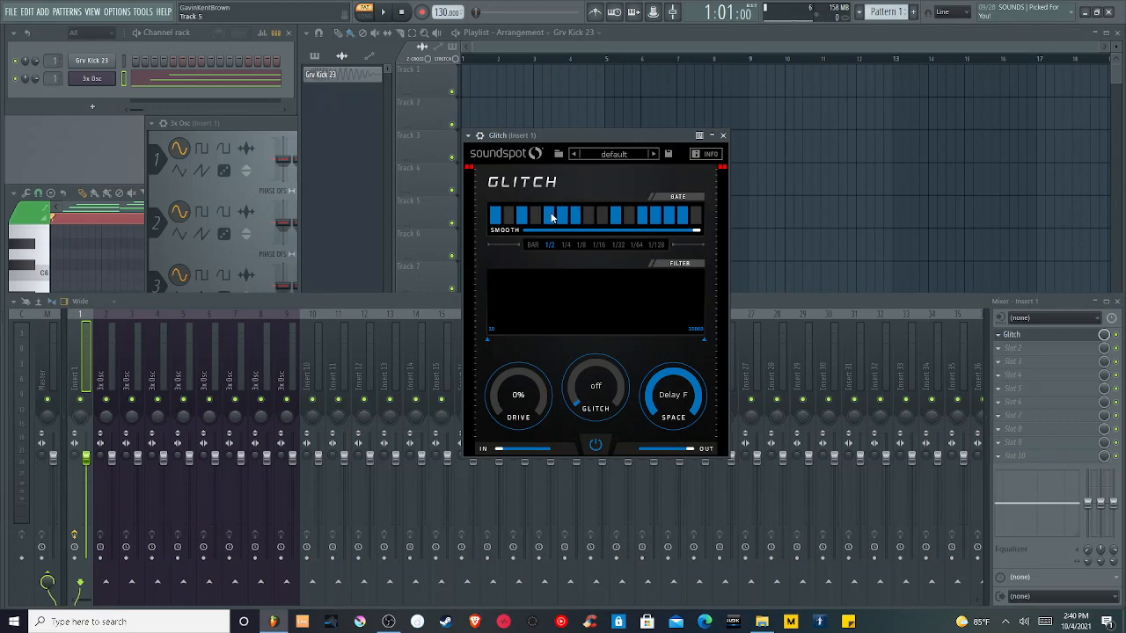
- Rework Glitch's gate rhythm by switching steps 9 and 11 on and steps 10 and 12 off
click(603, 219)
click(615, 220)
click(627, 220)
click(642, 219)
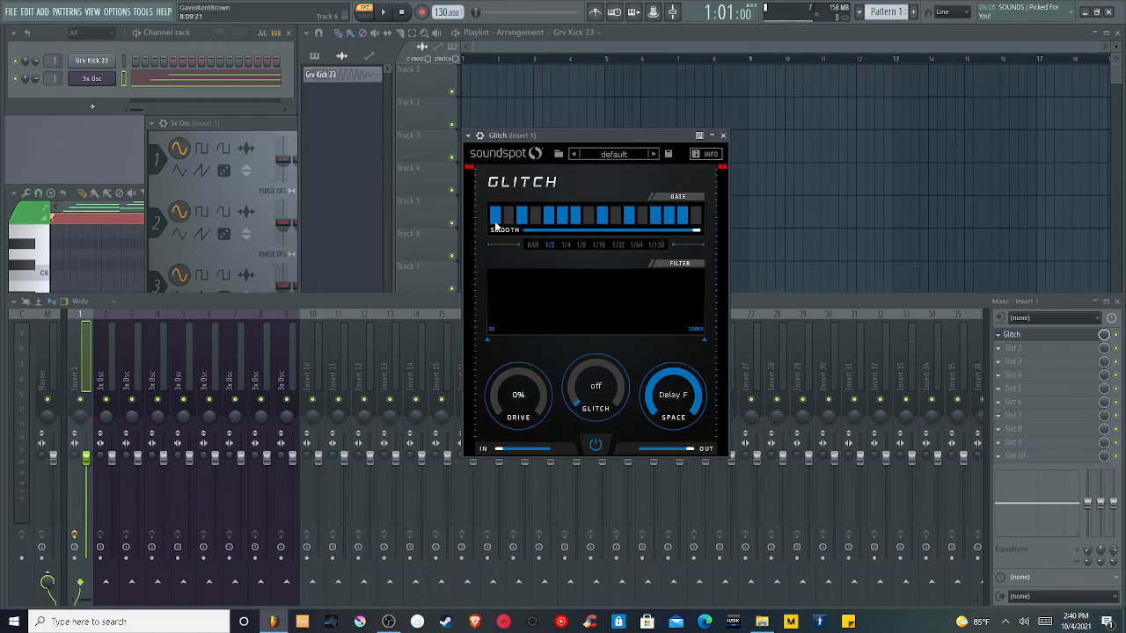
- Lower the gate's Smooth amount to near its minimum and turn Space down through Delay A to off
key(space)
drag(697, 231, 647, 240)
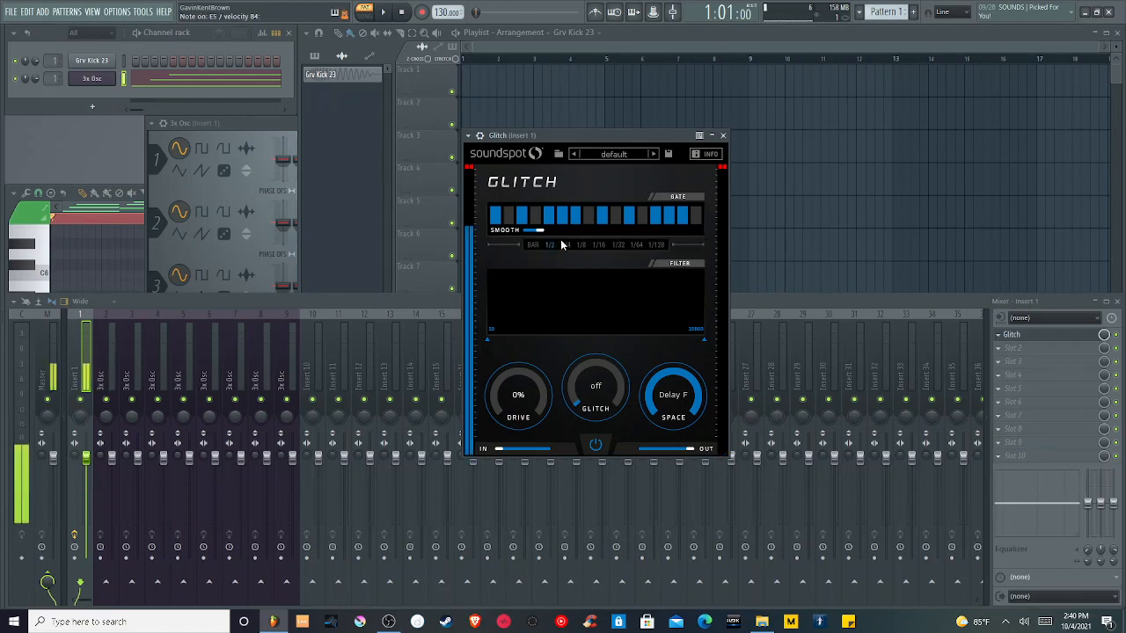
drag(668, 392, 668, 501)
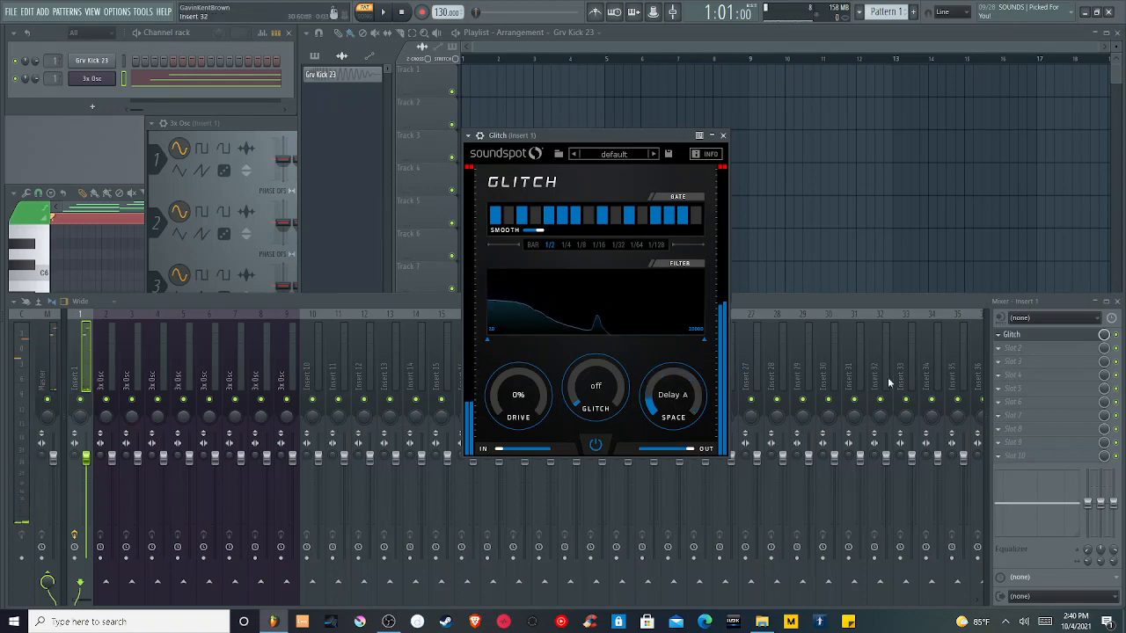
drag(676, 404, 679, 471)
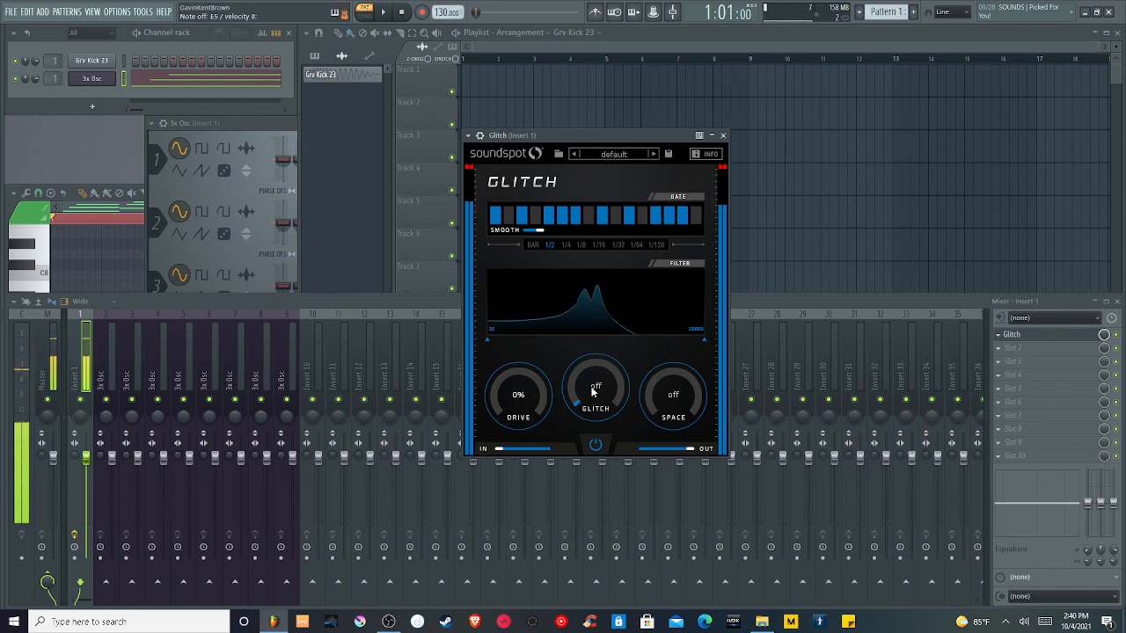
- Try the Glitch knob at 1/2 and bar, set the gate rate to 1/64, and leave the Glitch knob on 1/4
drag(590, 391, 582, 328)
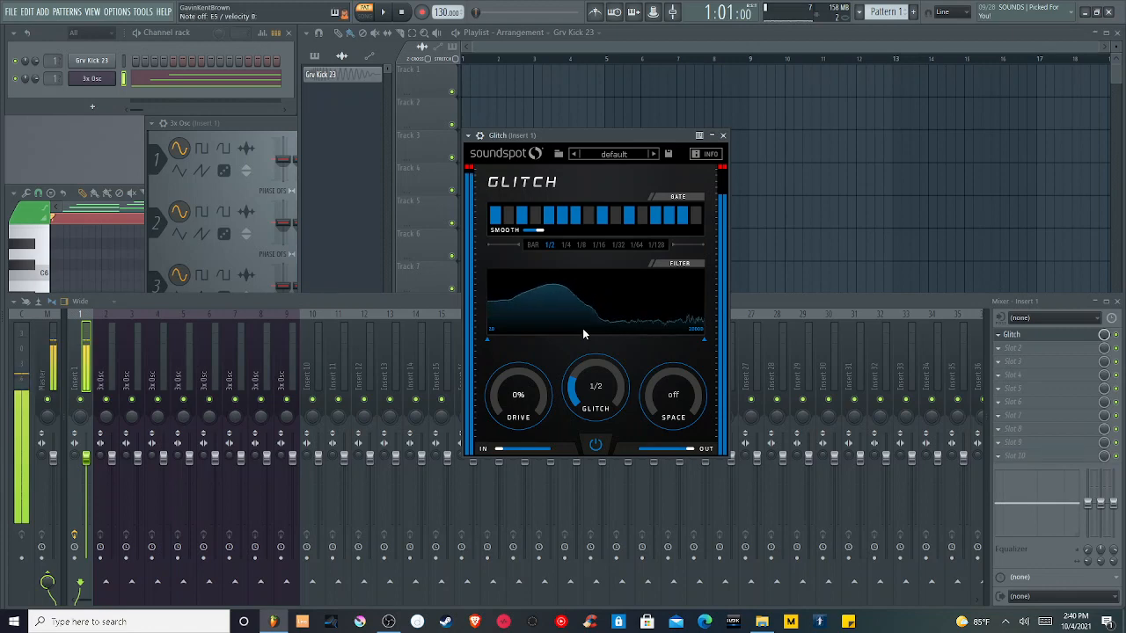
drag(582, 328, 621, 509)
click(636, 245)
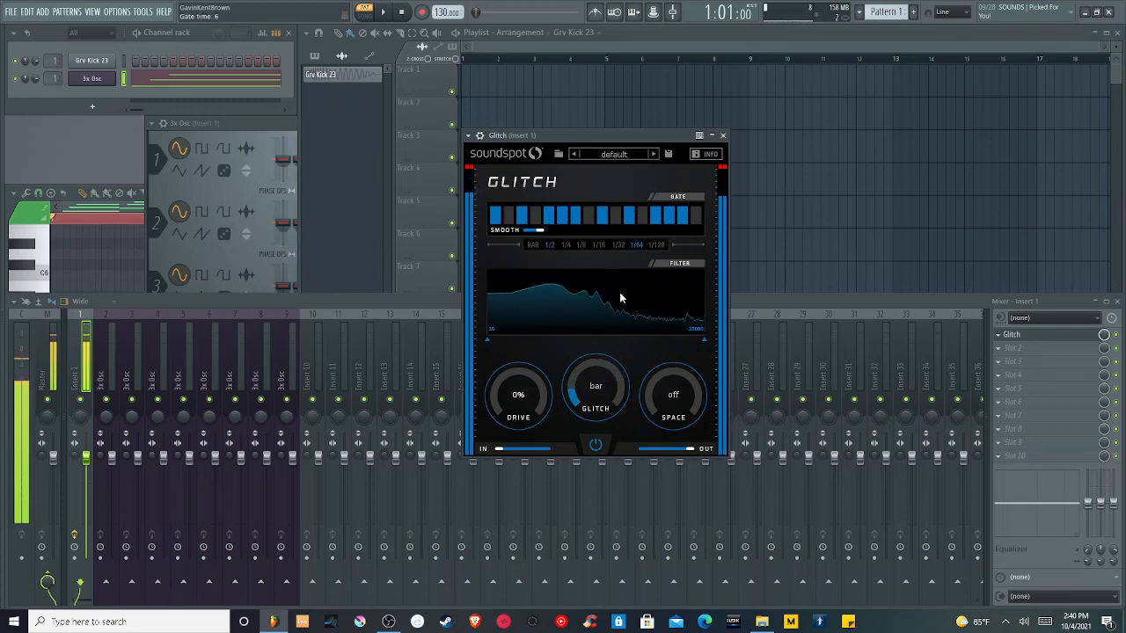
drag(601, 394, 606, 322)
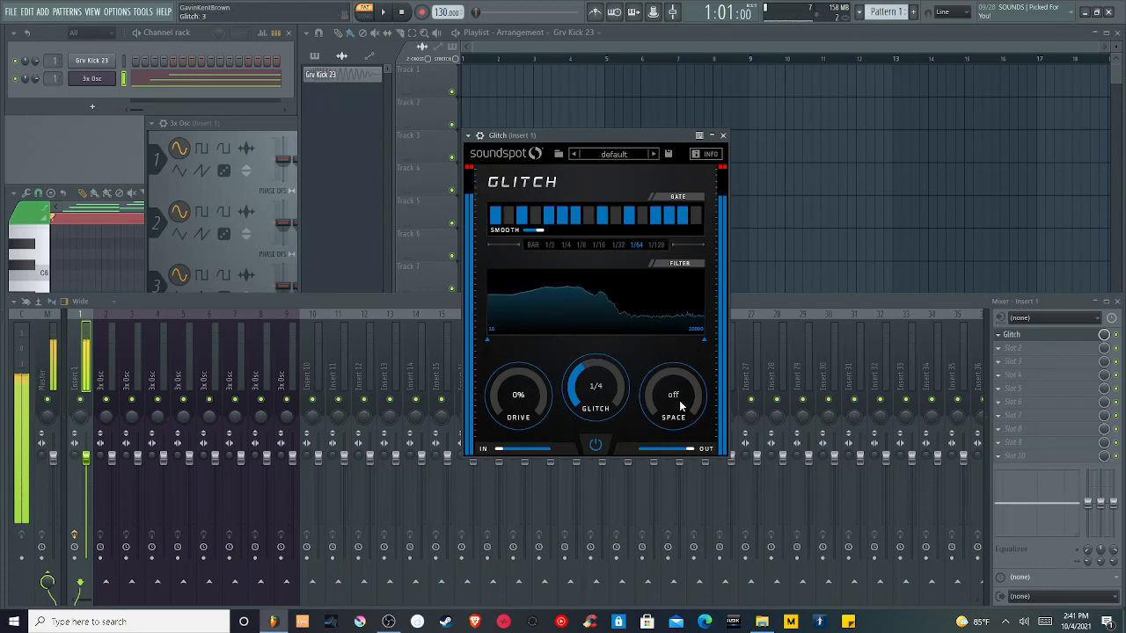
- Set Space to Delay B and turn the Glitch knob off
drag(673, 394, 663, 345)
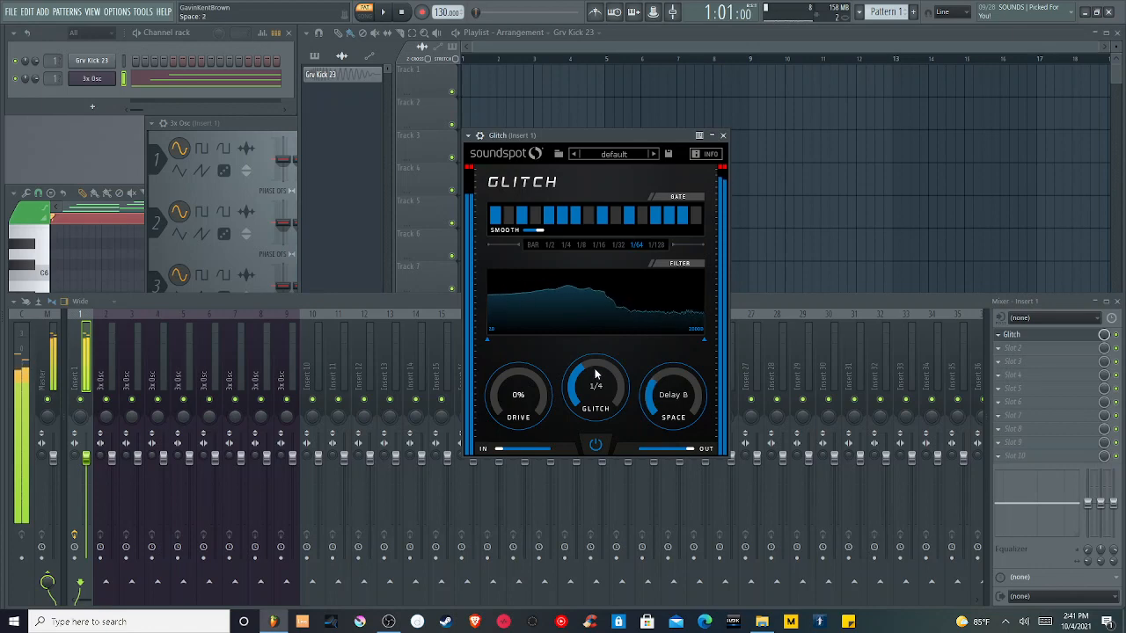
drag(595, 372, 608, 430)
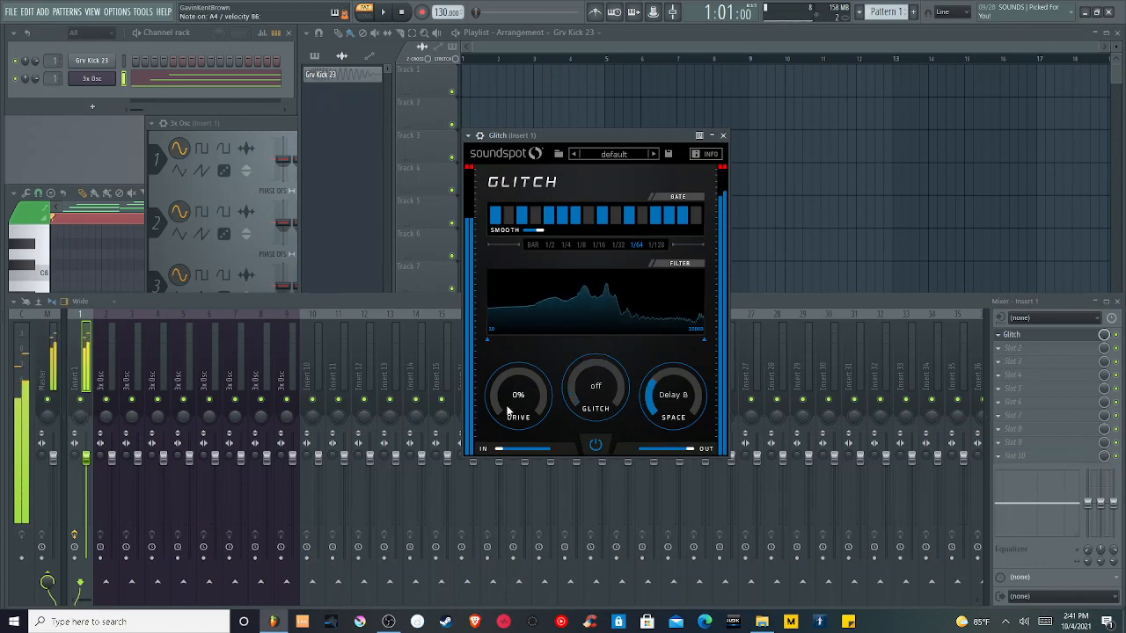
- Raise Drive to 100% and boost Insert 1's mixer volume, keeping the plugin window in front
drag(507, 405, 473, 3)
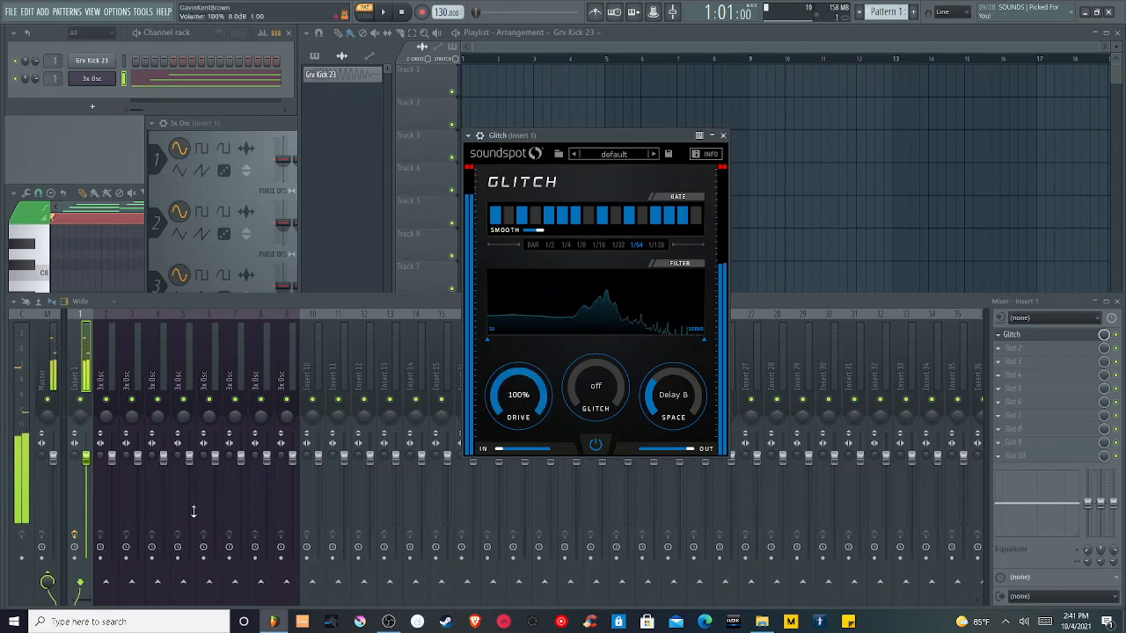
drag(85, 458, 86, 434)
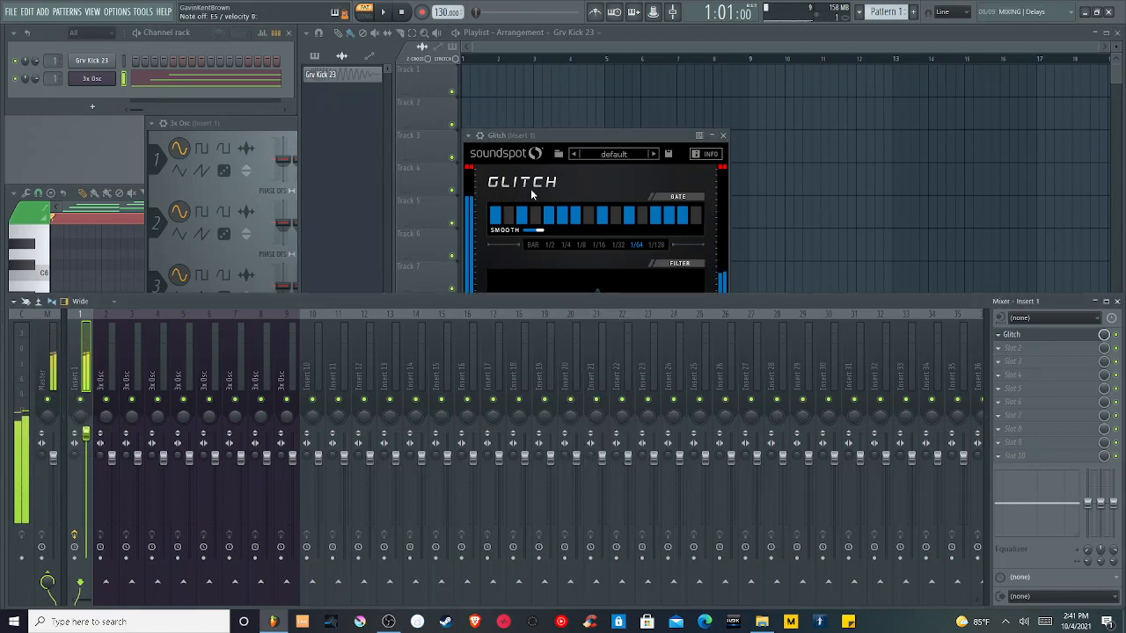
click(576, 133)
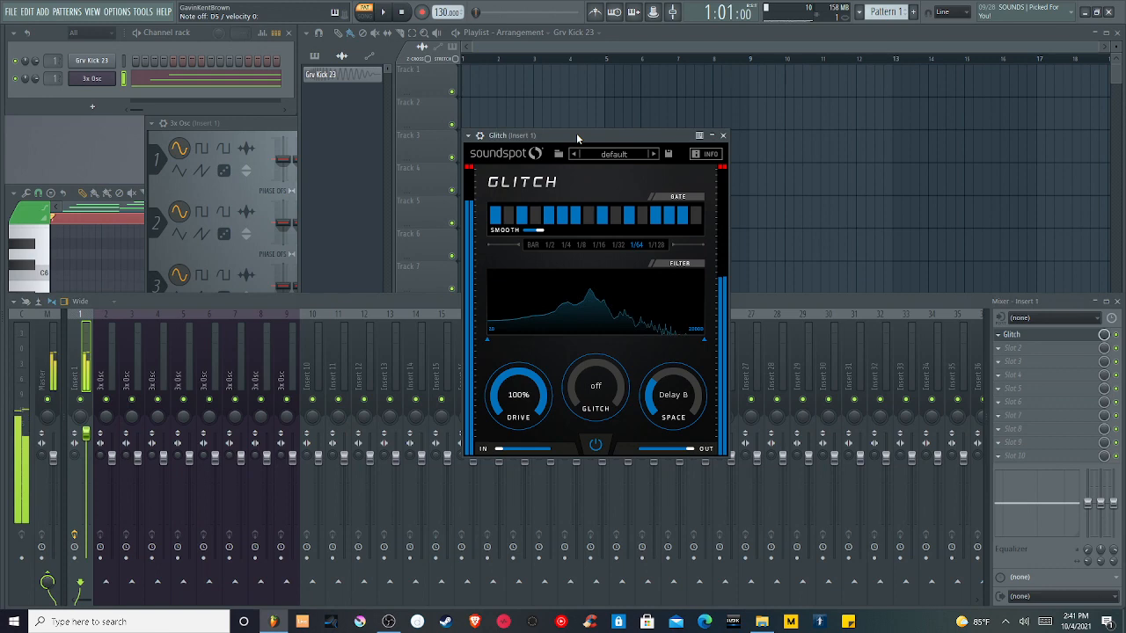
- Set the gate rate to 1/128 and the Glitch knob to 1/64
click(656, 245)
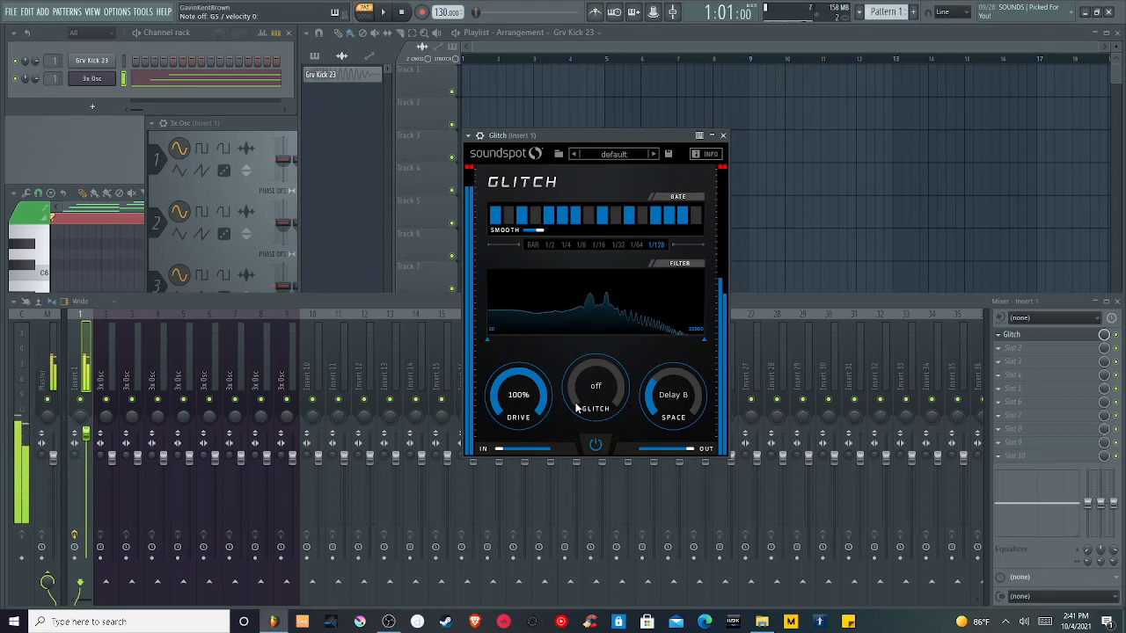
drag(590, 390, 400, 4)
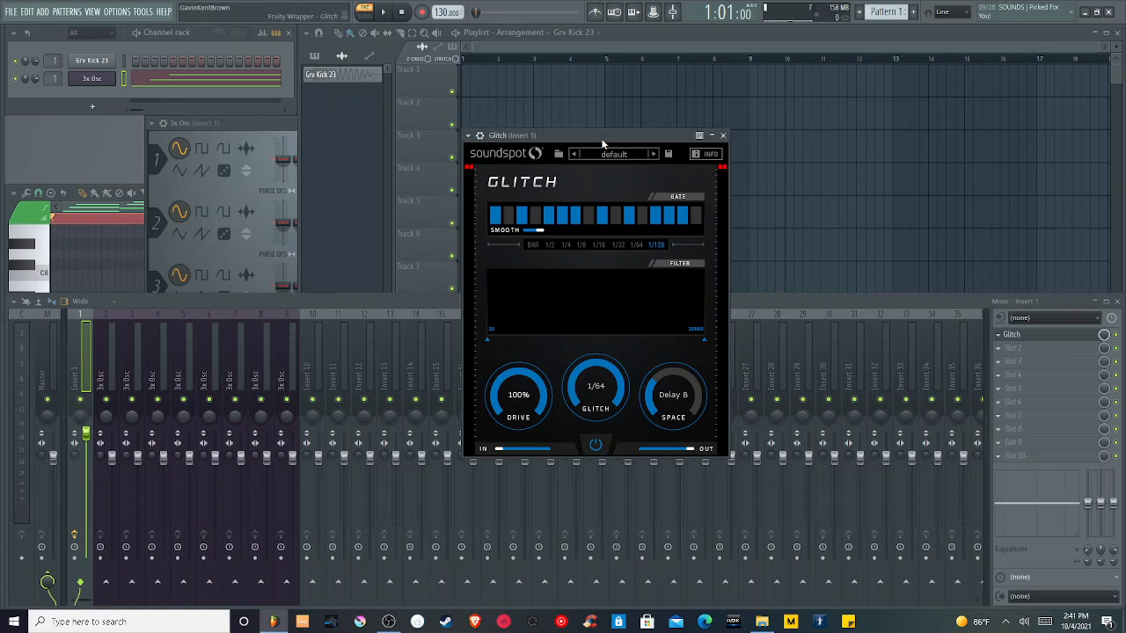
drag(629, 132, 697, 119)
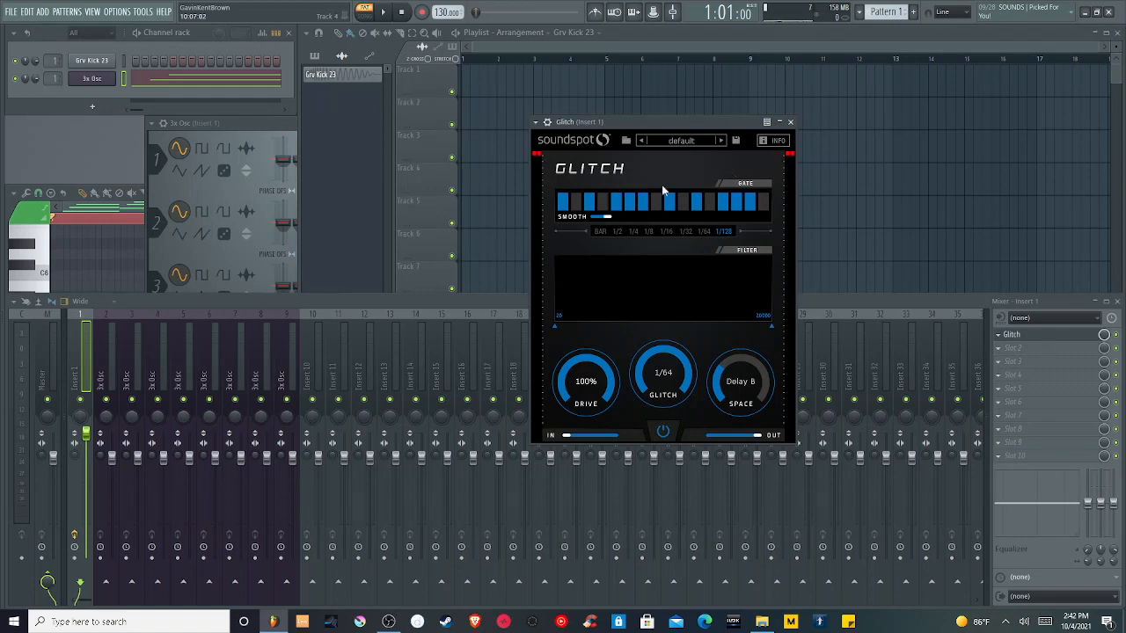
drag(660, 122, 603, 81)
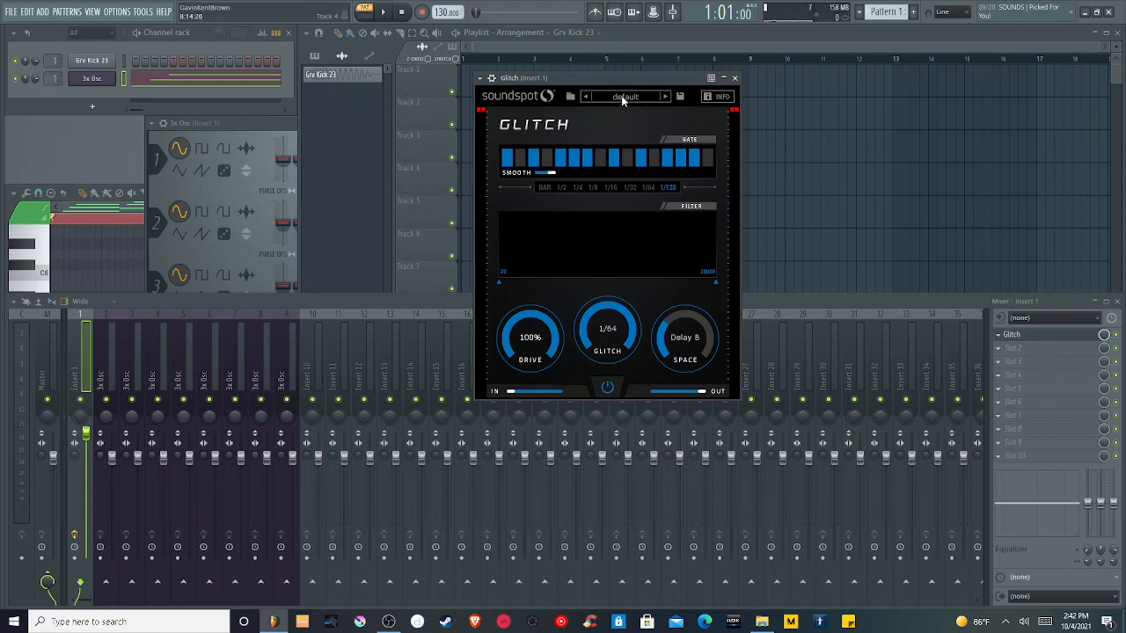
drag(609, 70, 611, 107)
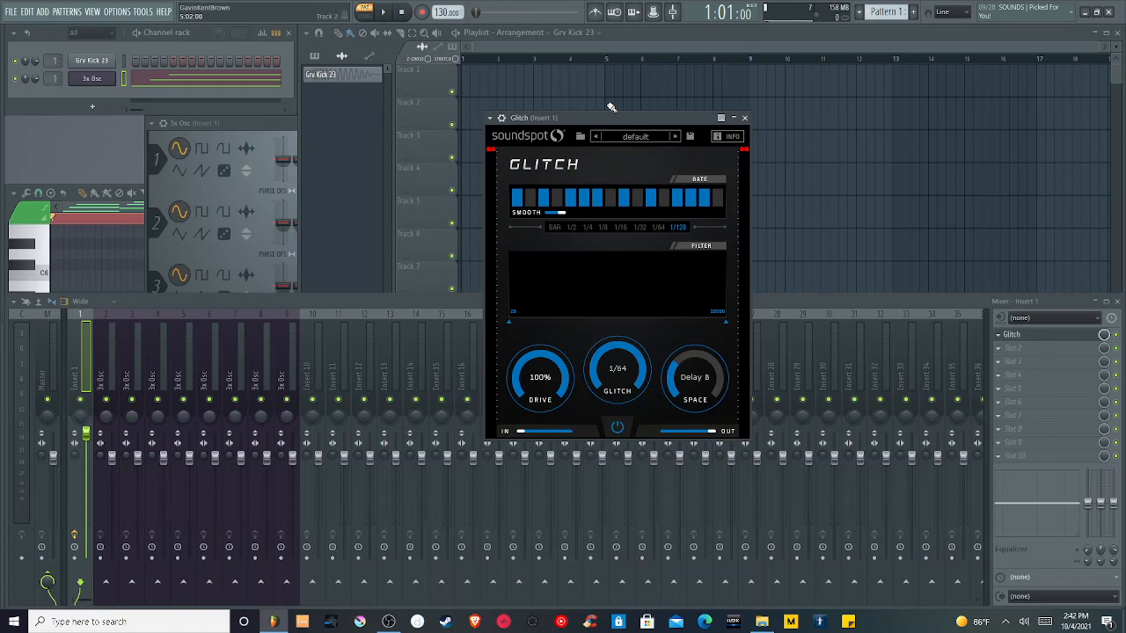
click(652, 197)
drag(617, 114, 600, 118)
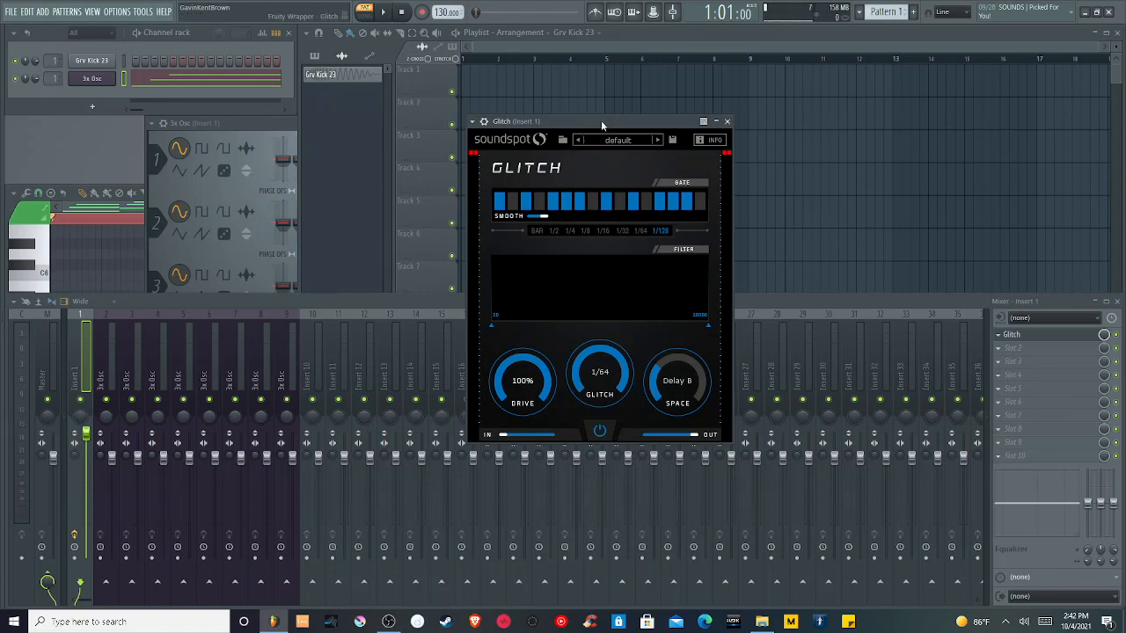
drag(600, 120, 592, 133)
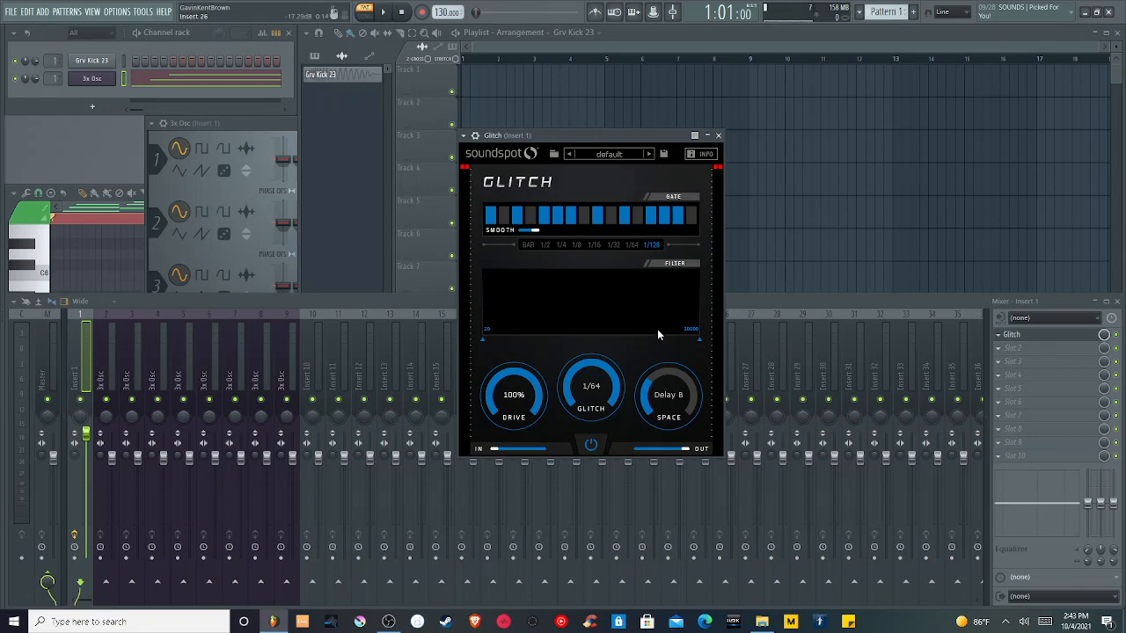
drag(601, 137, 558, 148)
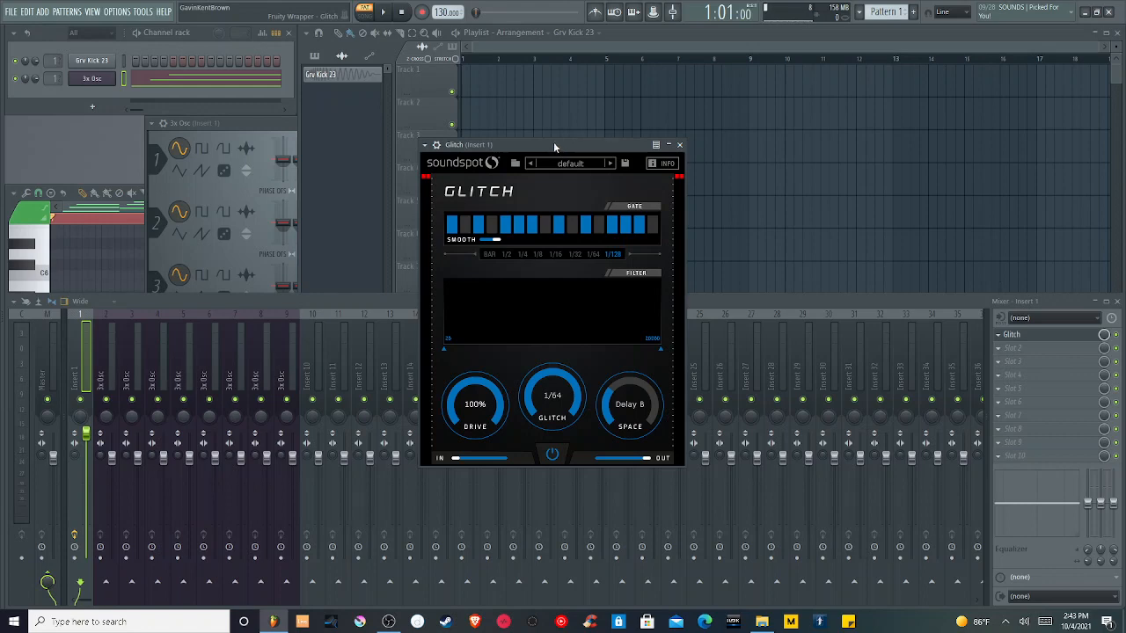
drag(553, 141, 582, 92)
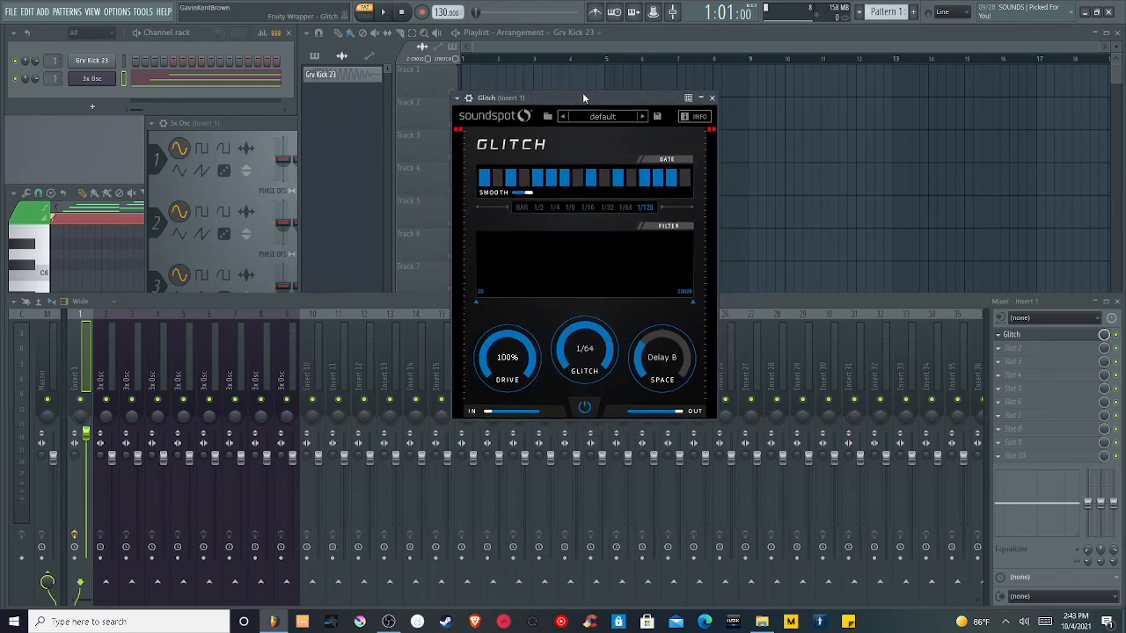